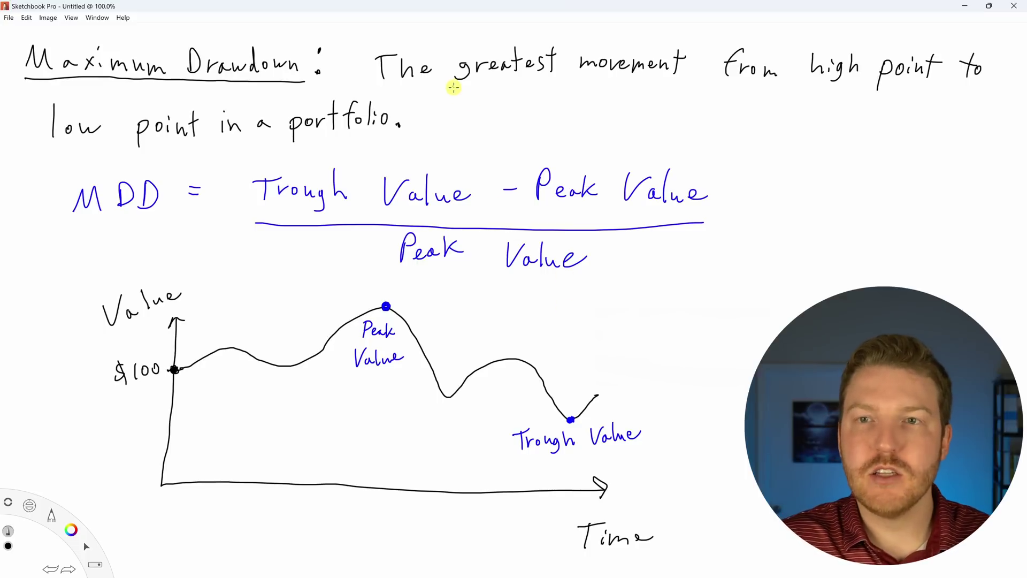
- Try underlining greatest, high point, low point and portfolio in the definition, then undo them
drag(451, 92, 547, 91)
key(ctrl+z)
drag(812, 91, 918, 97)
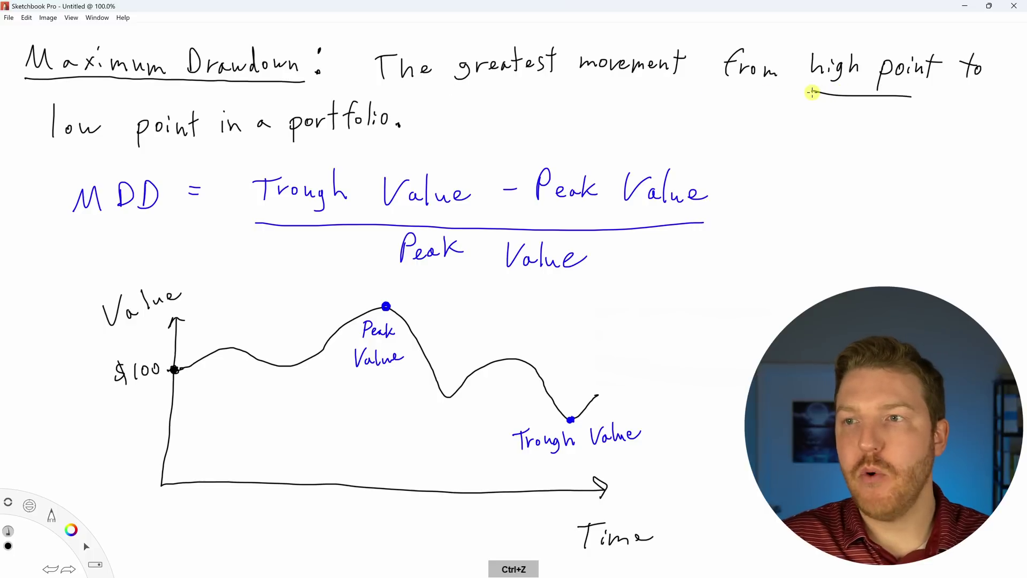
drag(48, 164, 181, 155)
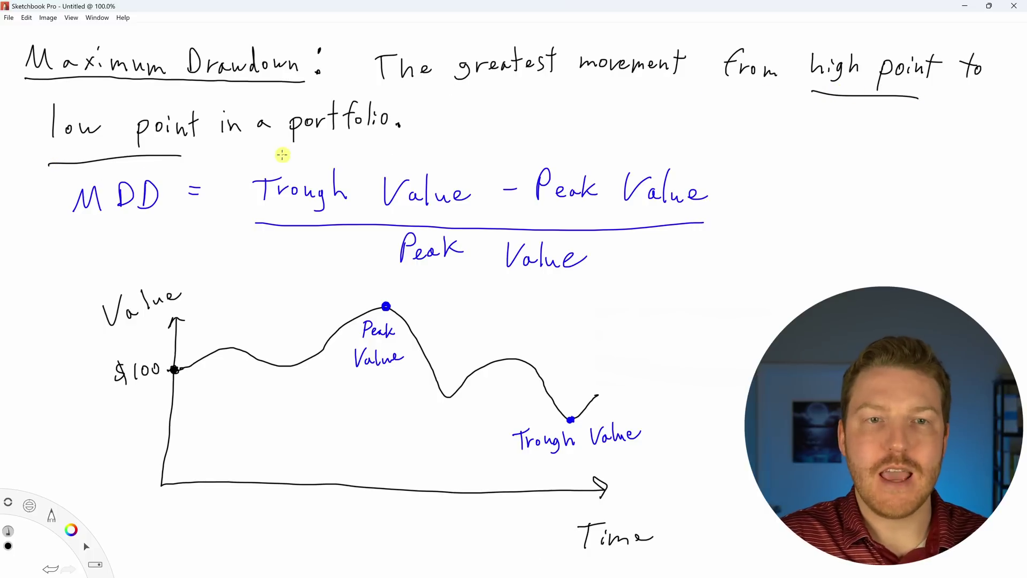
drag(273, 150, 410, 132)
key(ctrl+z)
key(ctrl+z)
key(ctrl+z)
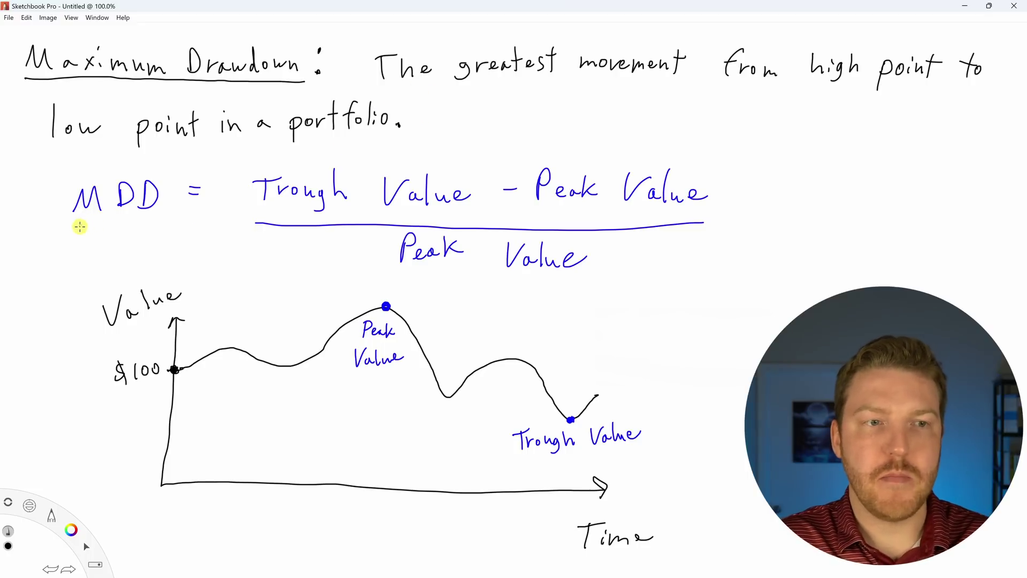
- Test underlines under MDD, Trough Value and Peak Value in the formula, undoing each
drag(78, 226, 160, 219)
key(ctrl+z)
key(ctrl+z)
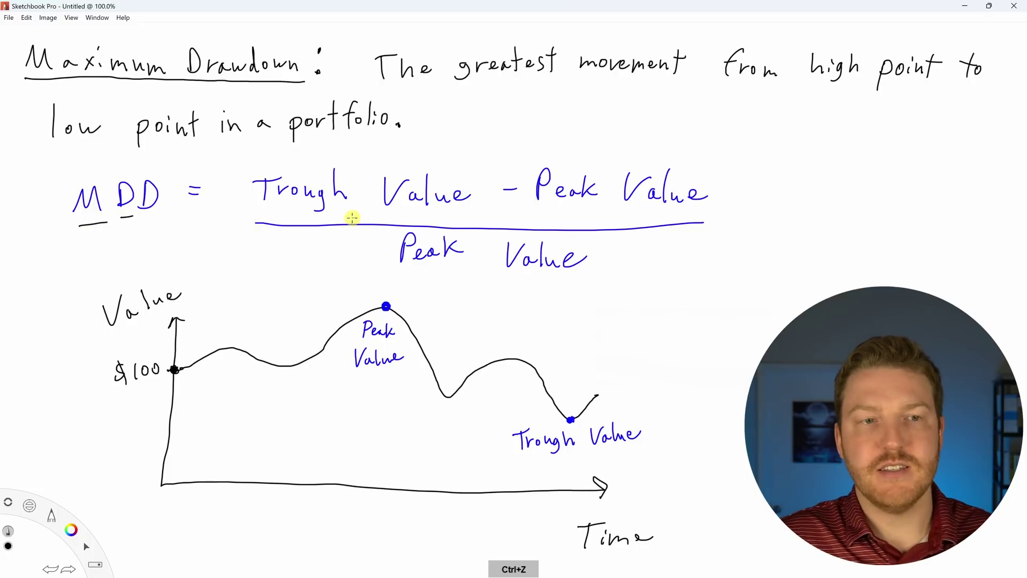
drag(252, 217, 439, 207)
key(ctrl+z)
mouse_move(530, 205)
mouse_down()
mouse_move(676, 209)
mouse_move(705, 199)
mouse_up()
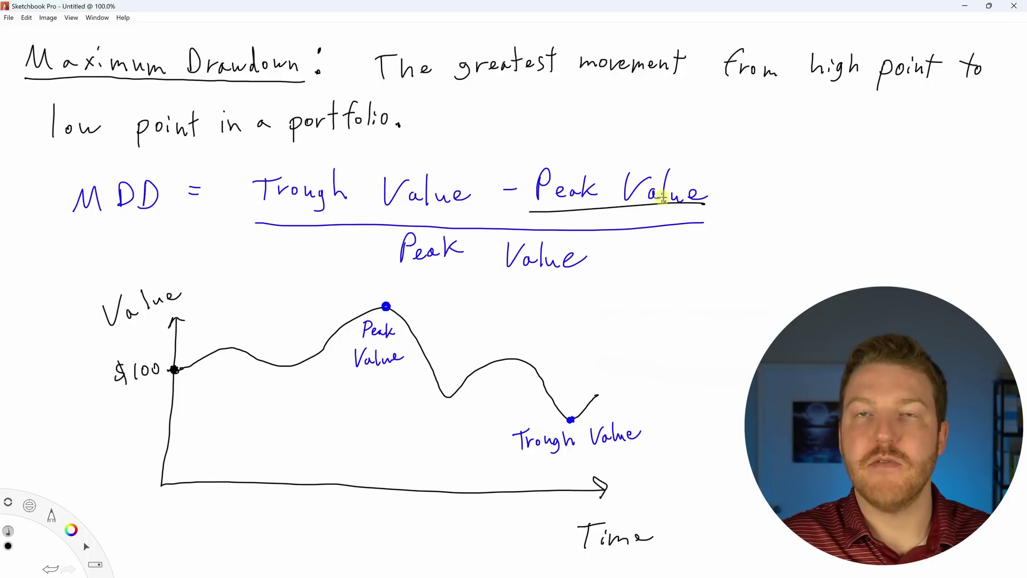
key(ctrl+z)
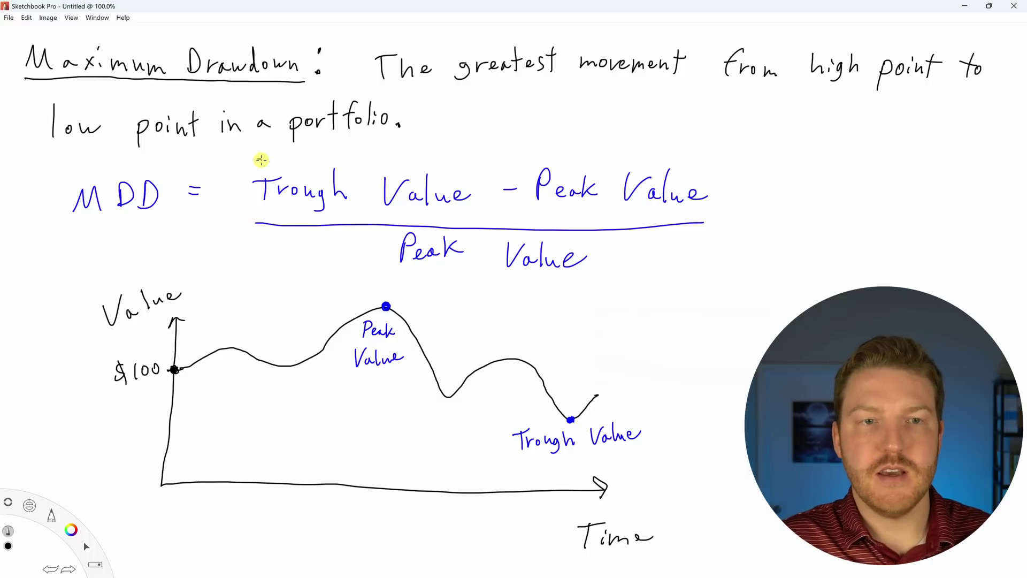
- Bracket Trough Value − Peak Value in parentheses and write Low and High above them
drag(262, 159, 262, 205)
drag(675, 151, 701, 207)
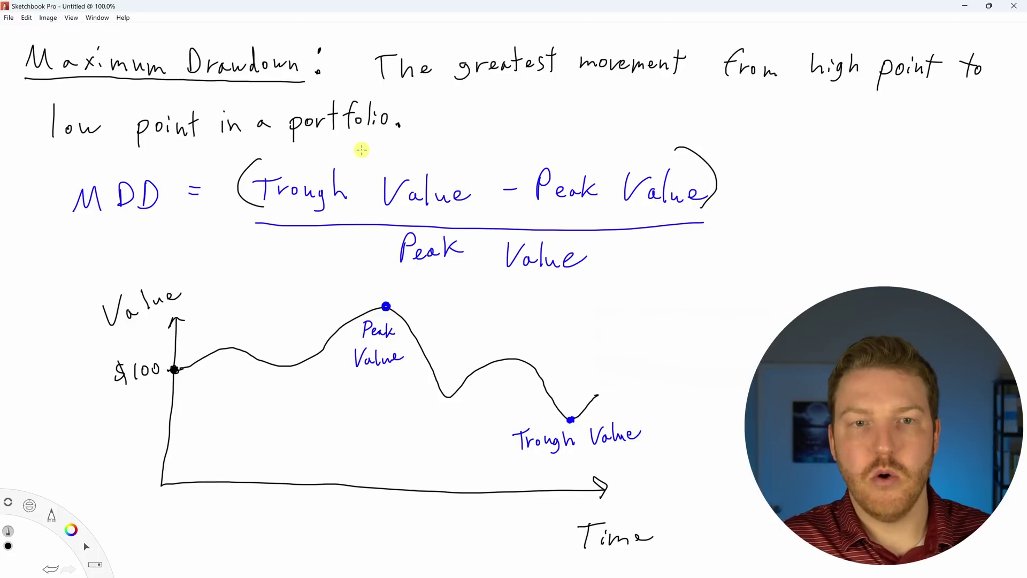
mouse_move(358, 150)
mouse_down()
mouse_move(378, 163)
mouse_move(387, 156)
mouse_up()
drag(396, 154, 416, 154)
mouse_move(591, 141)
mouse_down()
mouse_move(610, 160)
mouse_move(639, 158)
mouse_up()
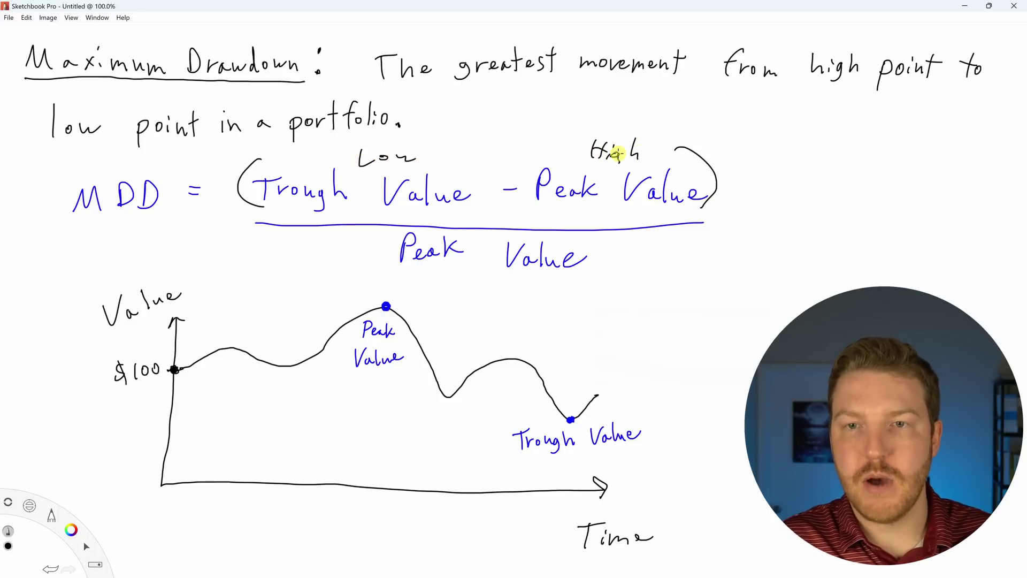
drag(520, 286, 398, 284)
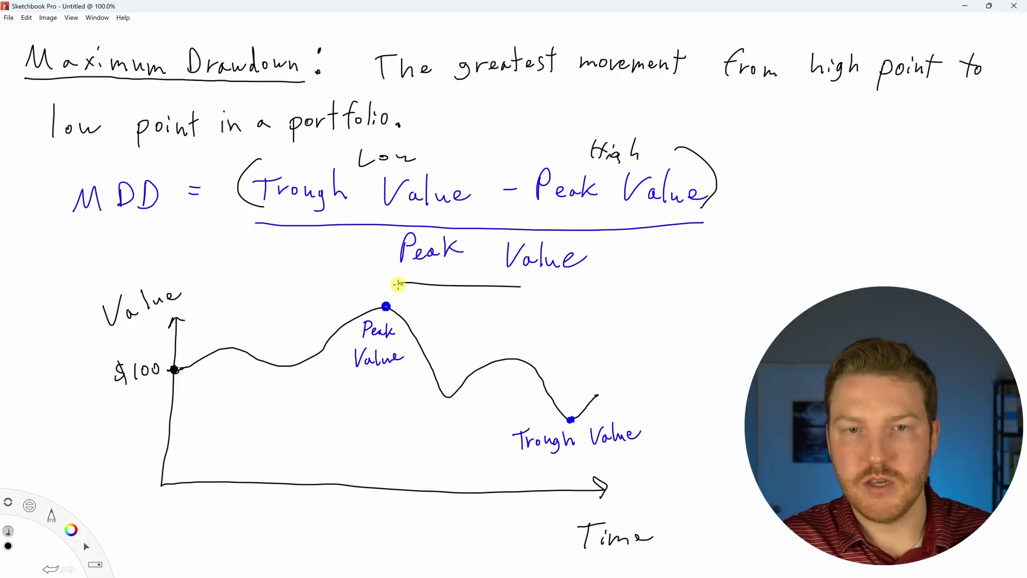
key(ctrl+z)
key(ctrl+z)
key(ctrl+z)
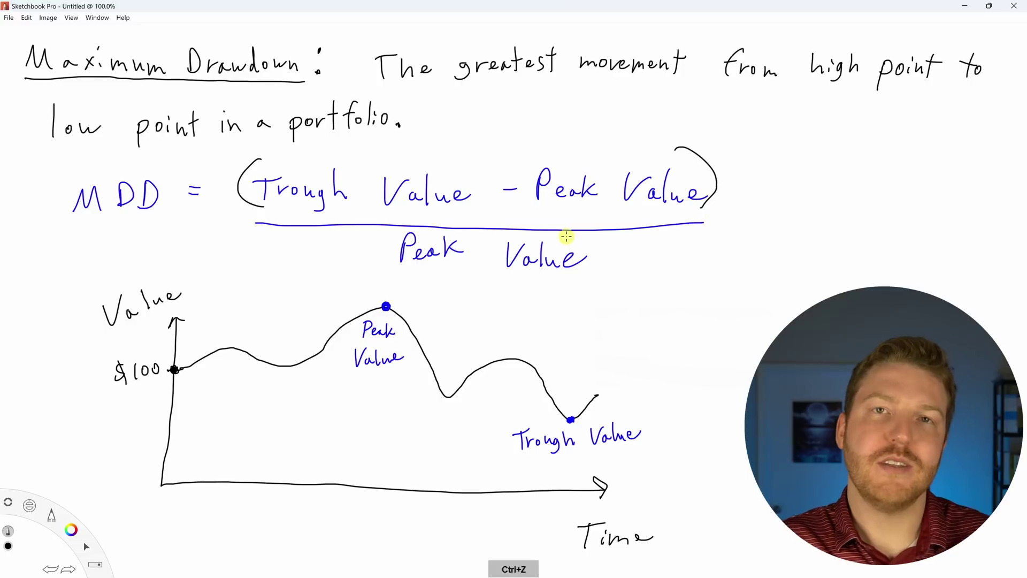
- Try marks on the chart around $100, the Value and Time labels, then undo them
drag(240, 412, 247, 412)
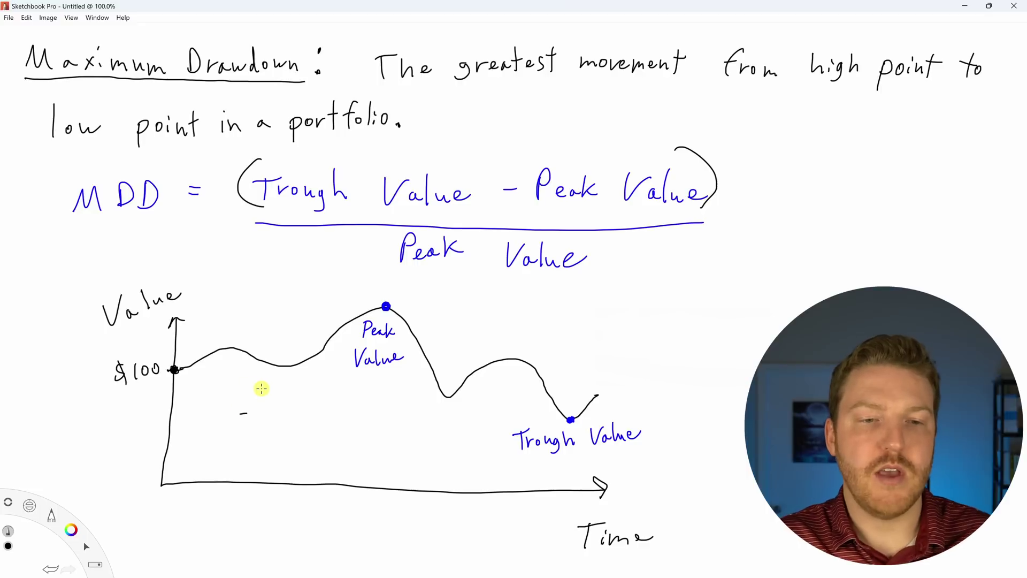
key(ctrl+z)
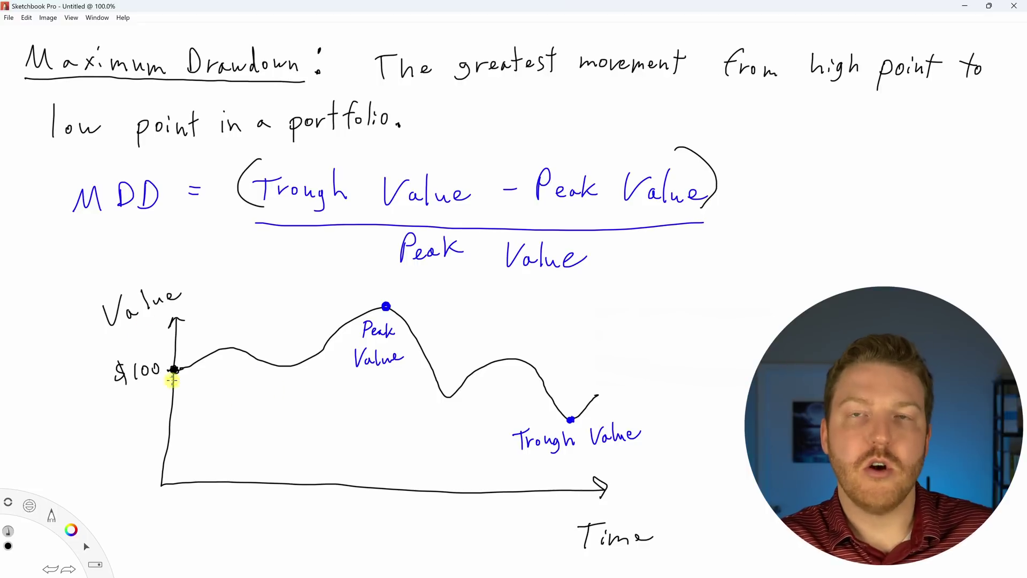
mouse_move(143, 407)
mouse_down()
mouse_move(95, 386)
mouse_move(144, 410)
mouse_up()
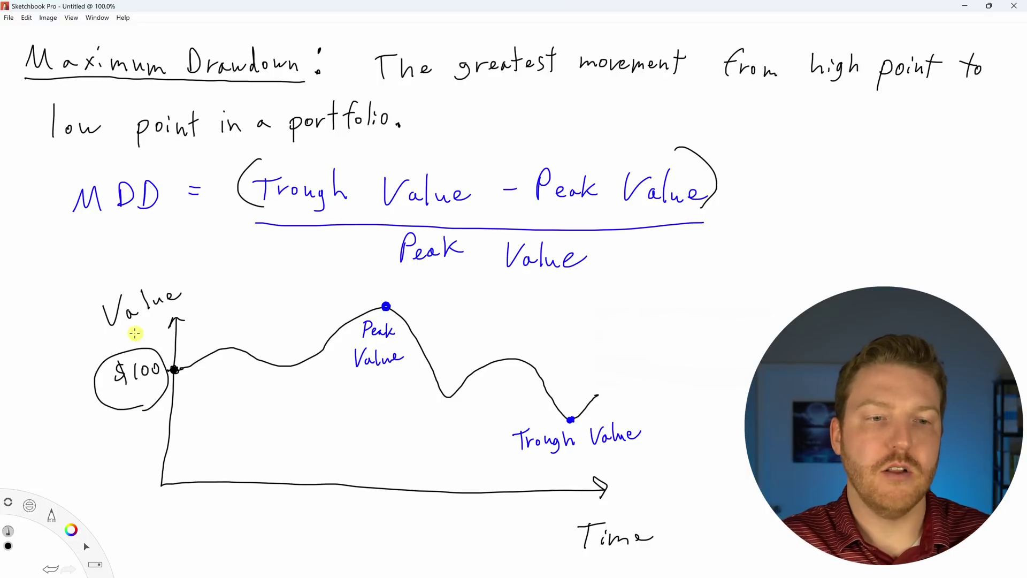
key(ctrl+z)
drag(187, 296, 111, 341)
key(ctrl+z)
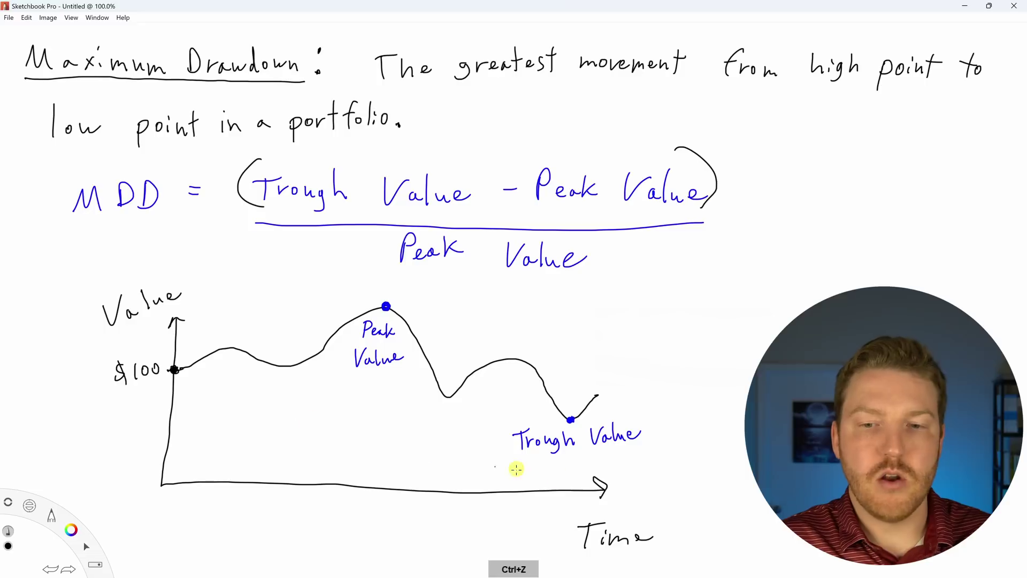
mouse_move(604, 562)
mouse_down()
mouse_move(623, 512)
mouse_move(594, 564)
mouse_up()
key(ctrl+z)
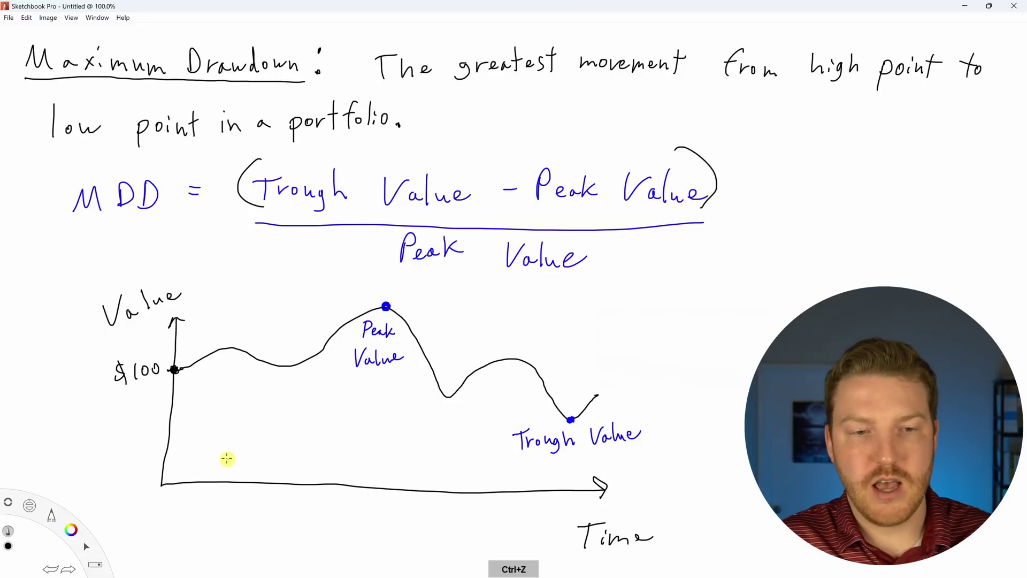
drag(219, 455, 470, 456)
key(ctrl+z)
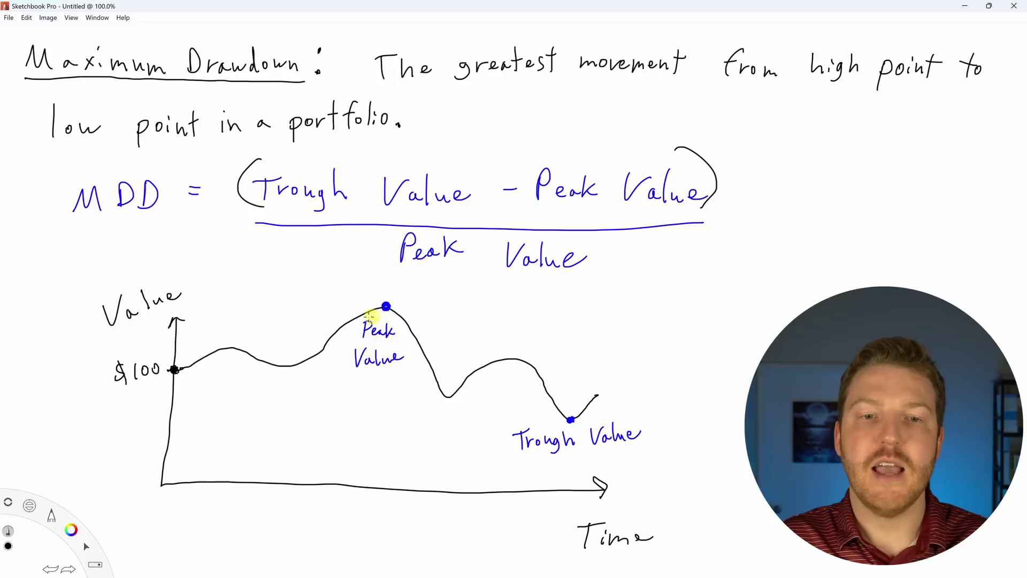
- Draw a dashed line from the peak to the Value axis, then undo it
drag(372, 307, 358, 308)
drag(340, 313, 285, 314)
drag(253, 315, 217, 311)
drag(192, 310, 186, 310)
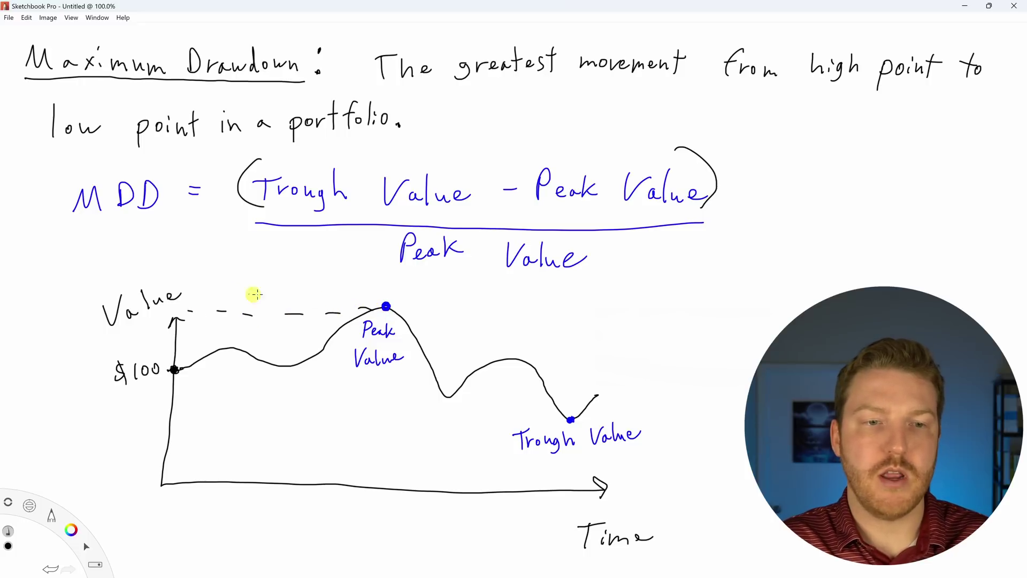
key(ctrl+z)
key(ctrl+z)
key(ctrl+z)
key(ctrl+z)
key(ctrl+z)
key(ctrl+z)
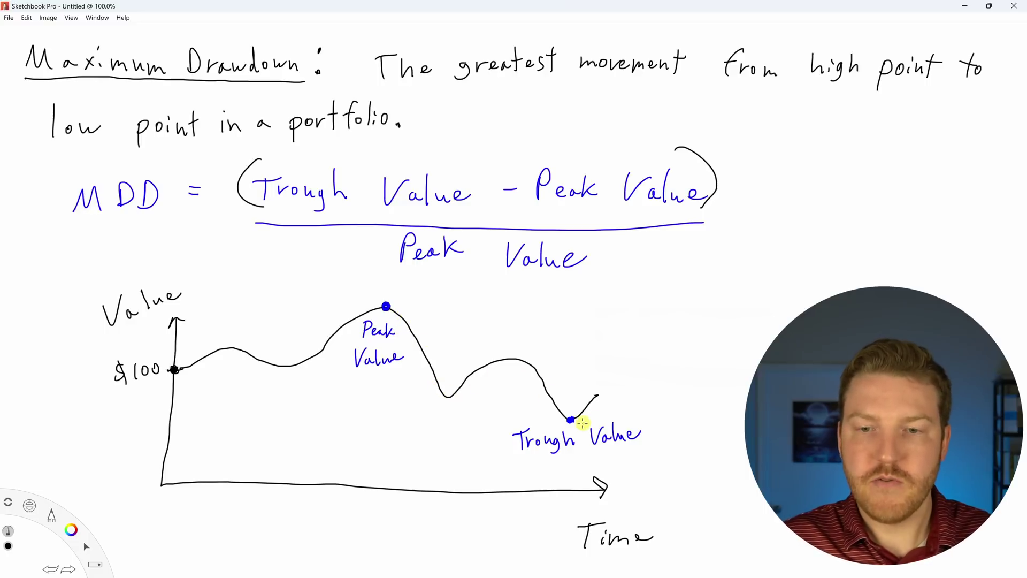
- Try marking the trough dot and label, undo them, and circle the Peak Value dot instead
mouse_move(571, 428)
mouse_down()
mouse_move(564, 416)
mouse_move(573, 428)
mouse_up()
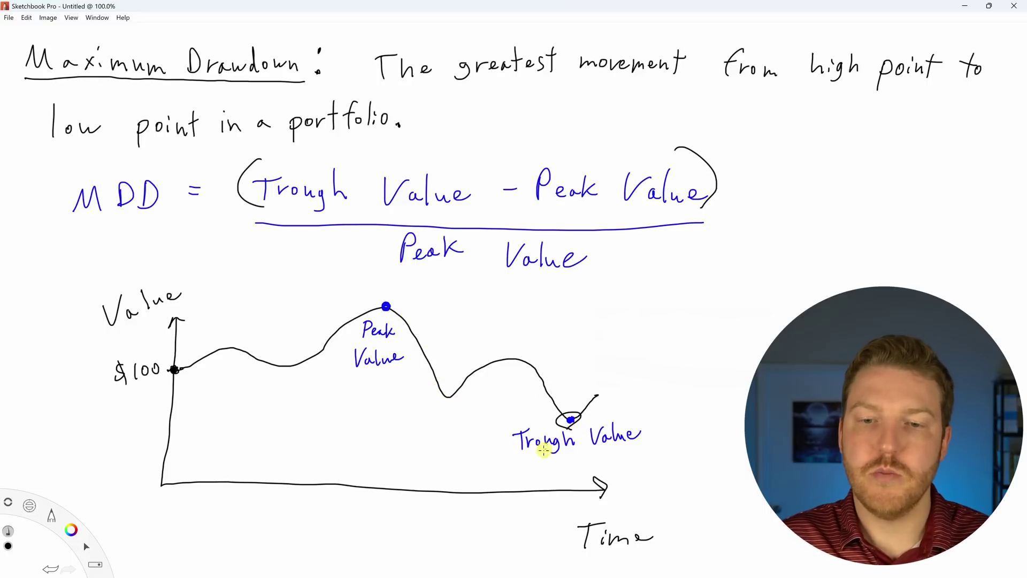
mouse_move(513, 467)
mouse_down()
mouse_move(580, 465)
mouse_move(665, 438)
mouse_up()
key(ctrl+z)
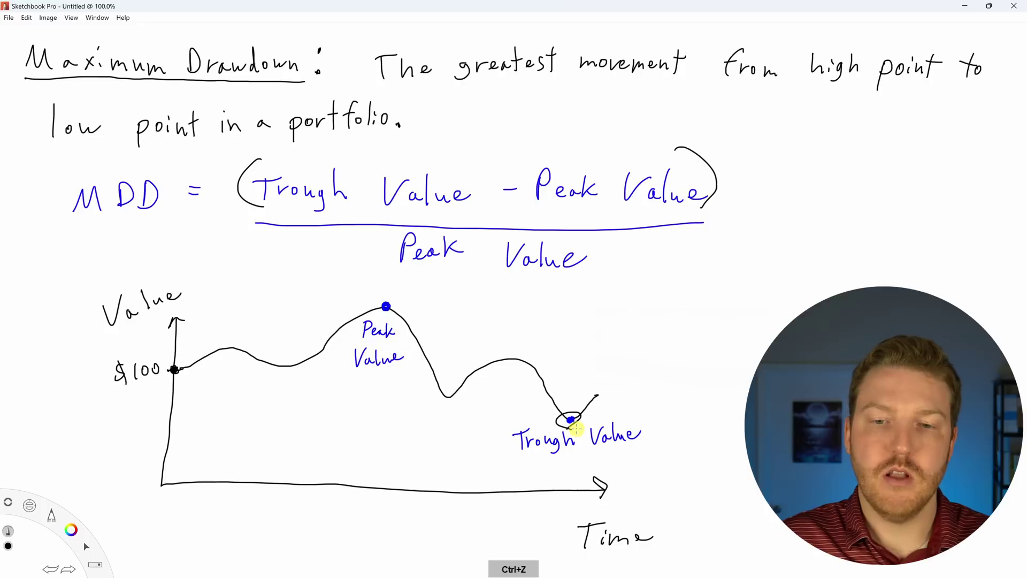
key(ctrl+z)
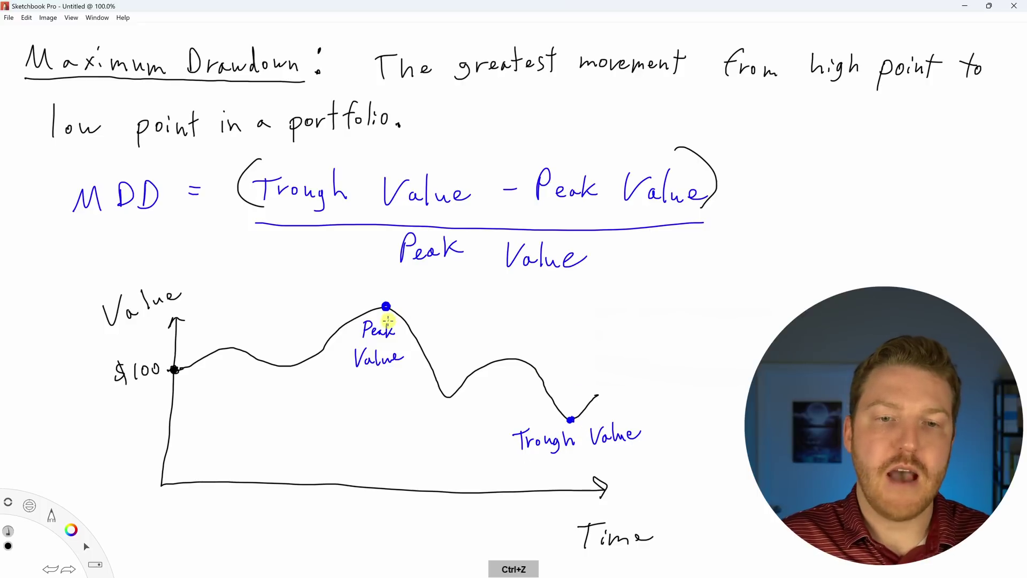
drag(399, 316, 377, 307)
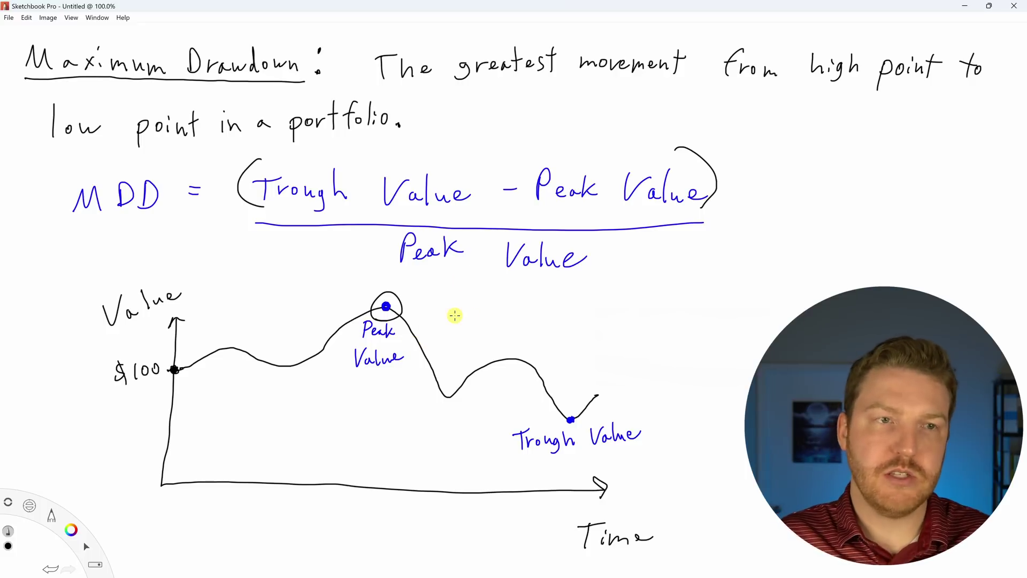
- Remove the peak circle and trial dip marks, then draw an arc from the peak toward the dip
key(ctrl+z)
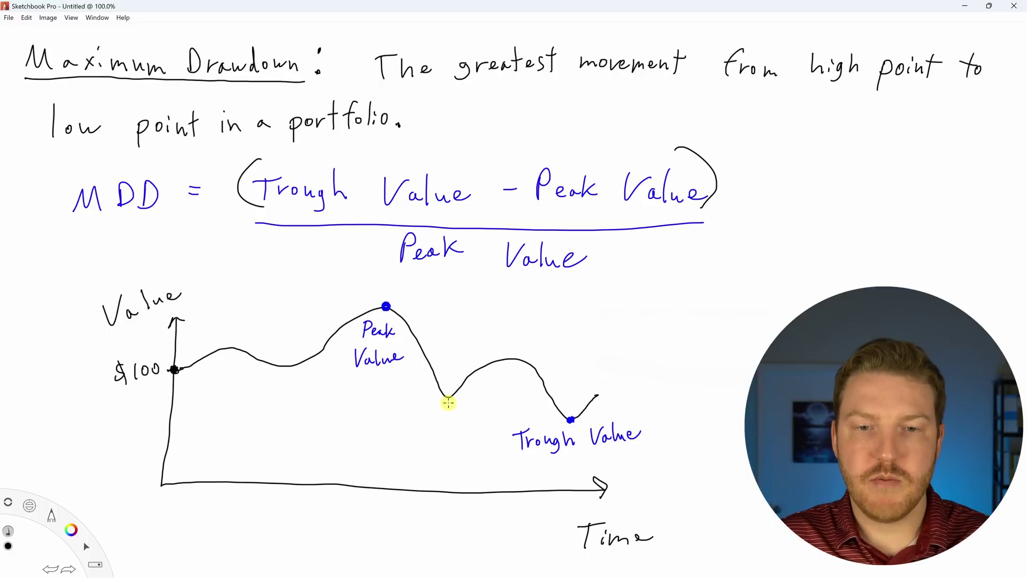
click(445, 399)
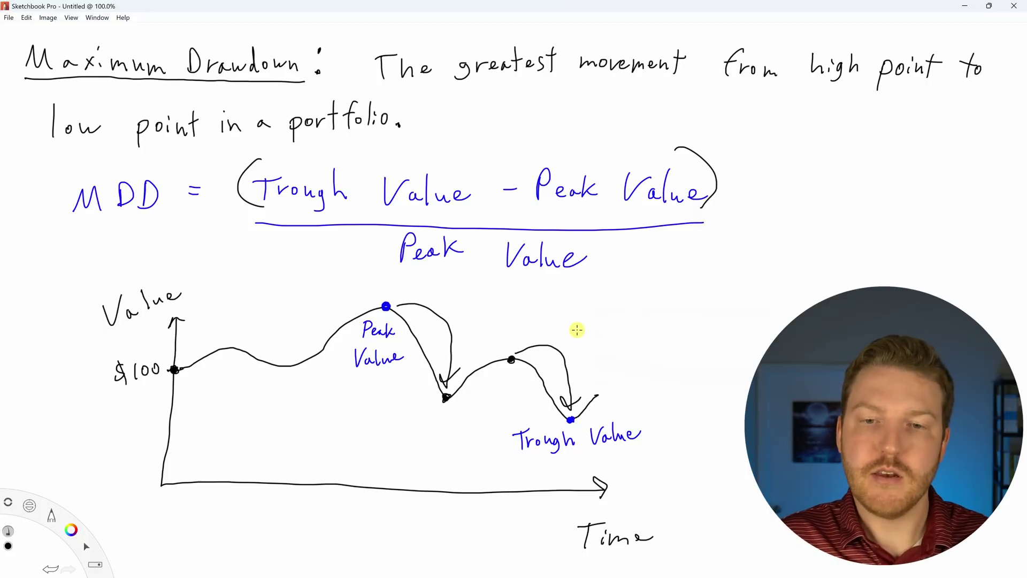
key(ctrl+z)
key(ctrl+z)
key(ctrl+z)
key(ctrl+z)
key(ctrl+z)
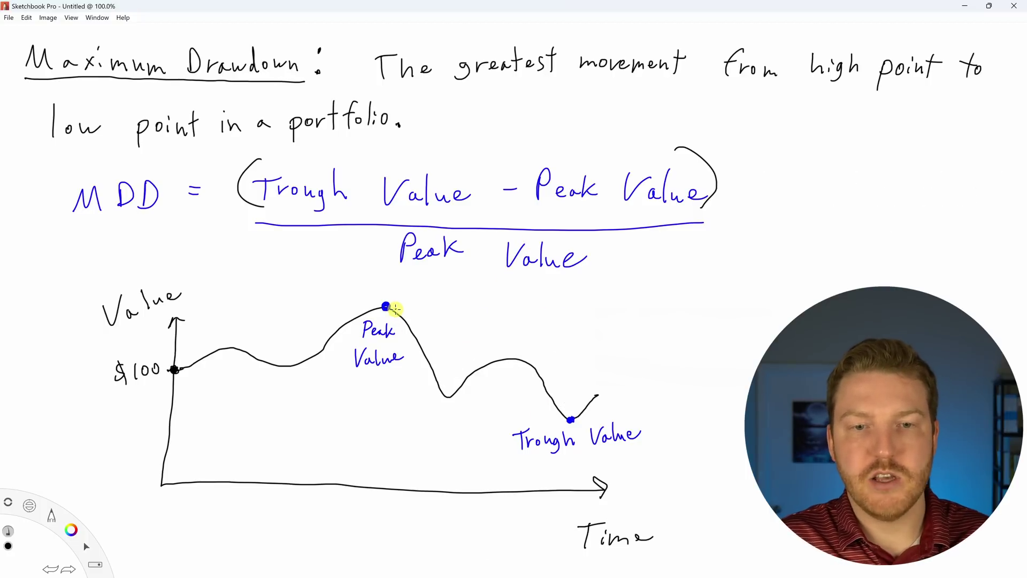
drag(453, 302, 570, 359)
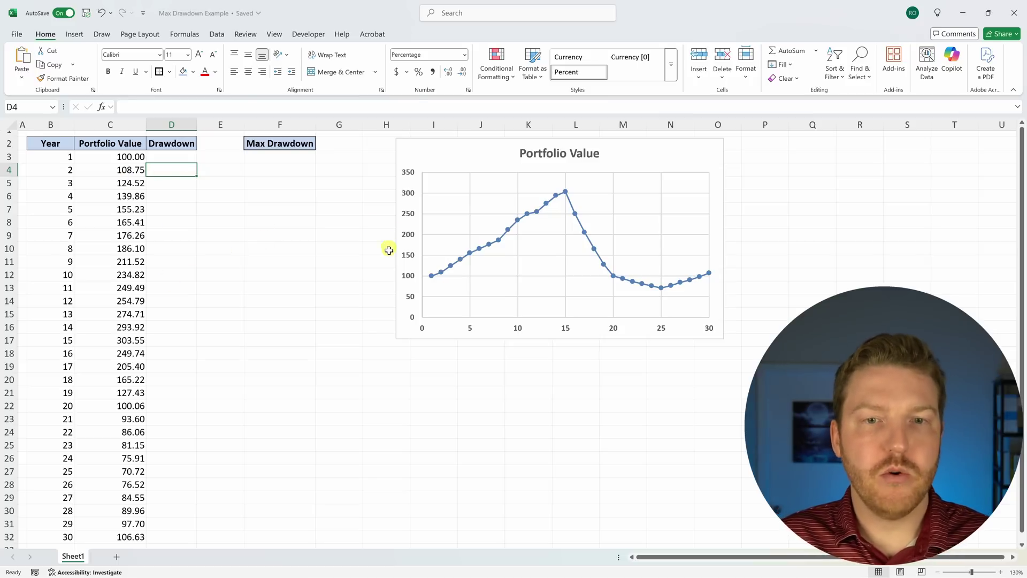
drag(67, 157, 93, 159)
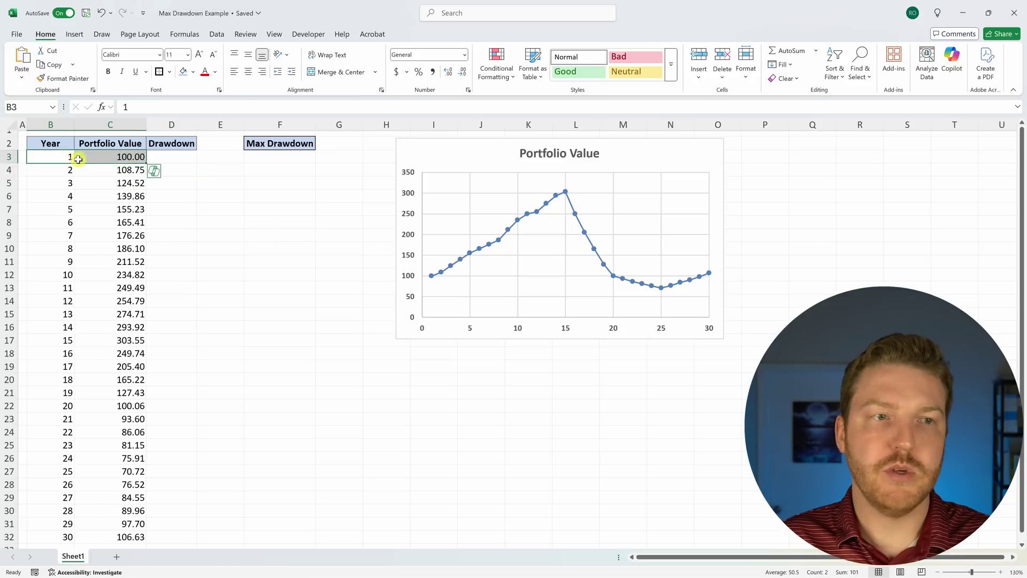
click(50, 159)
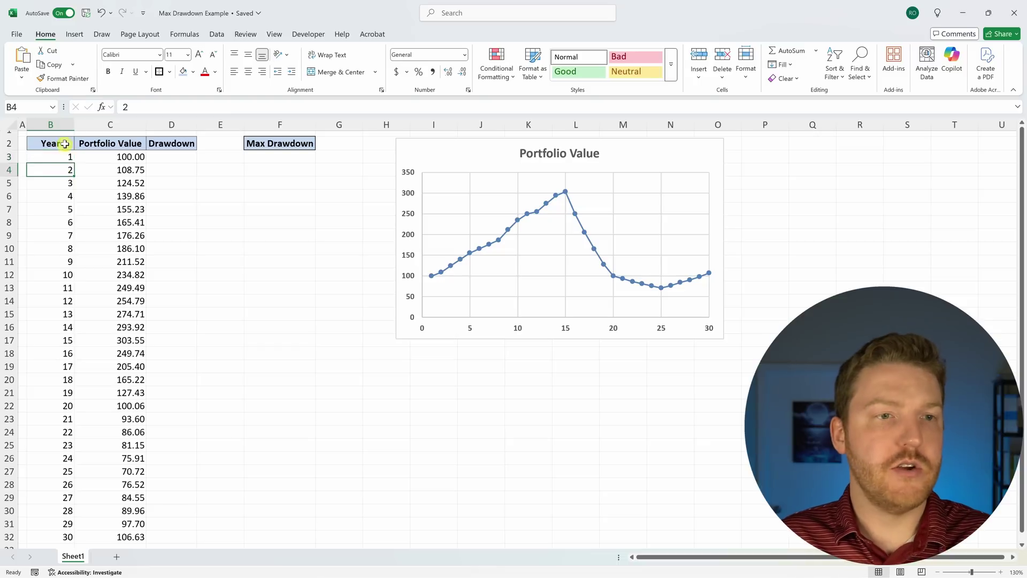
click(130, 171)
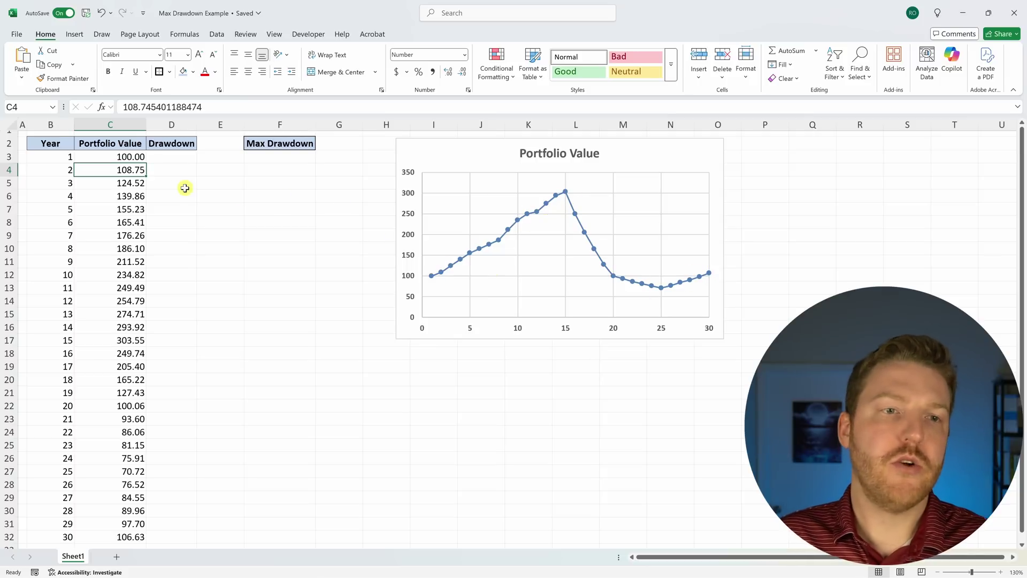
click(179, 157)
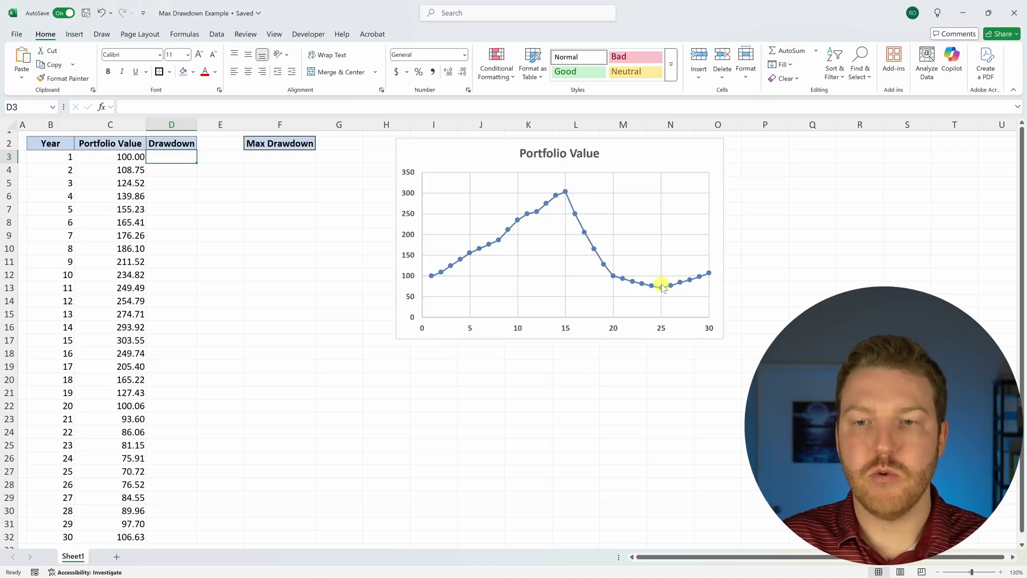
mouse_move(662, 292)
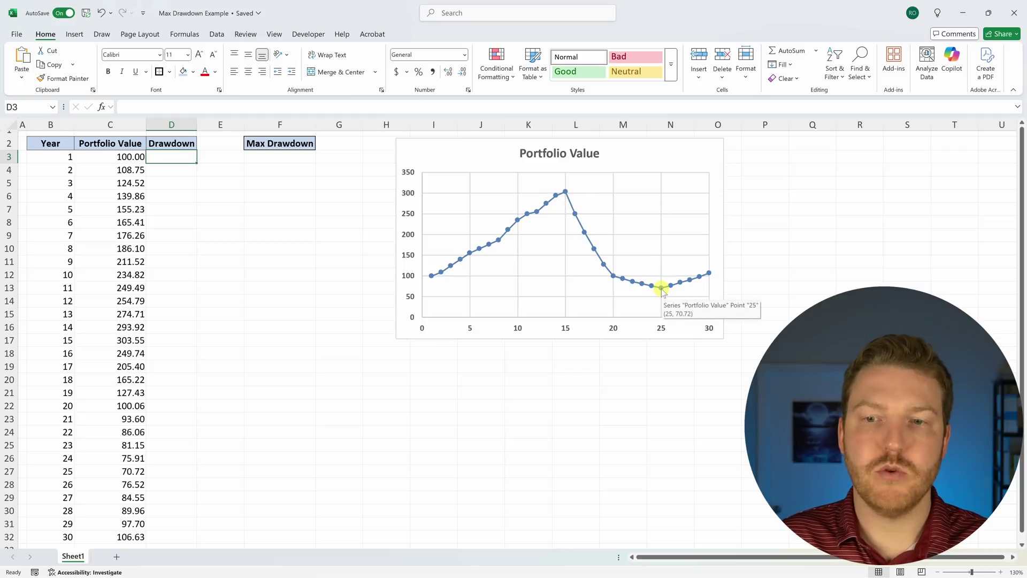
click(177, 172)
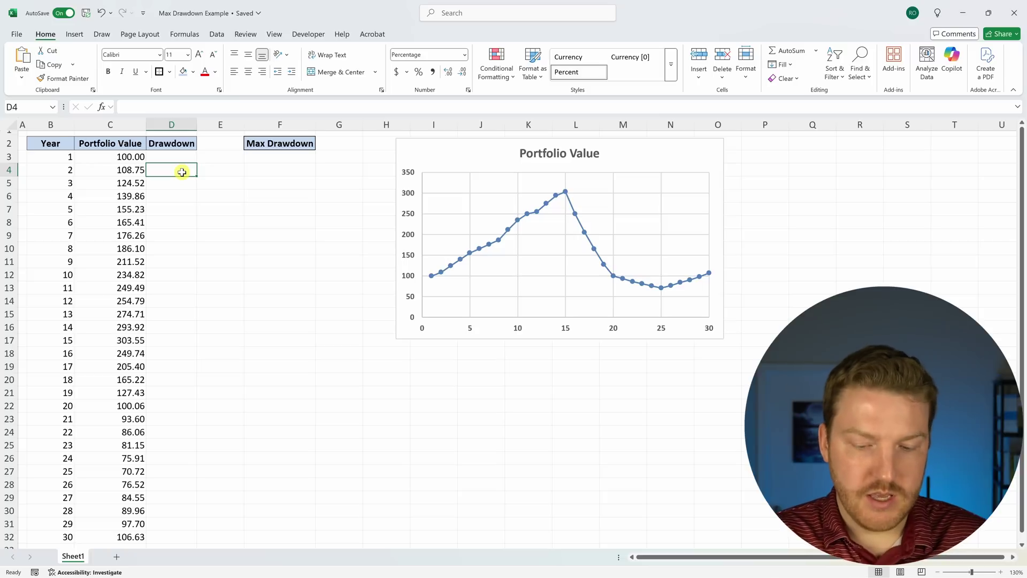
- Start the D4 formula as =(C4-max($C$3:C3)) with the range start anchored
text(=)
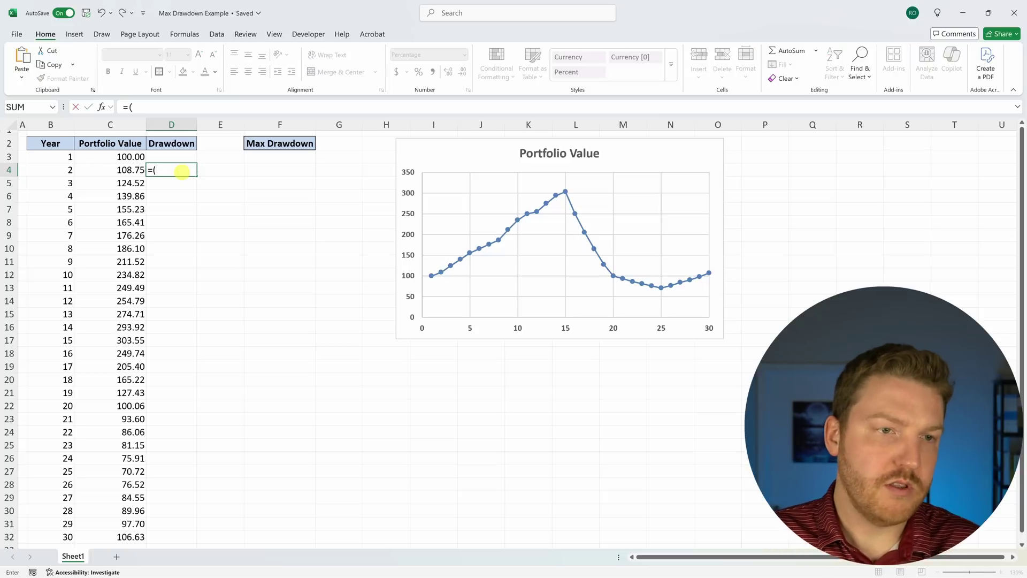
text(()
key(Left)
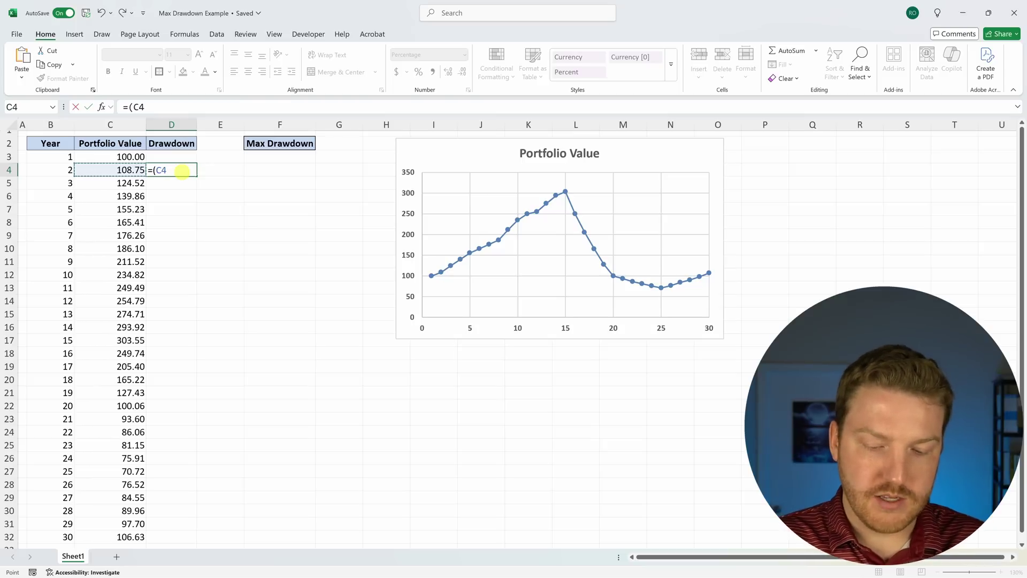
text(-ma)
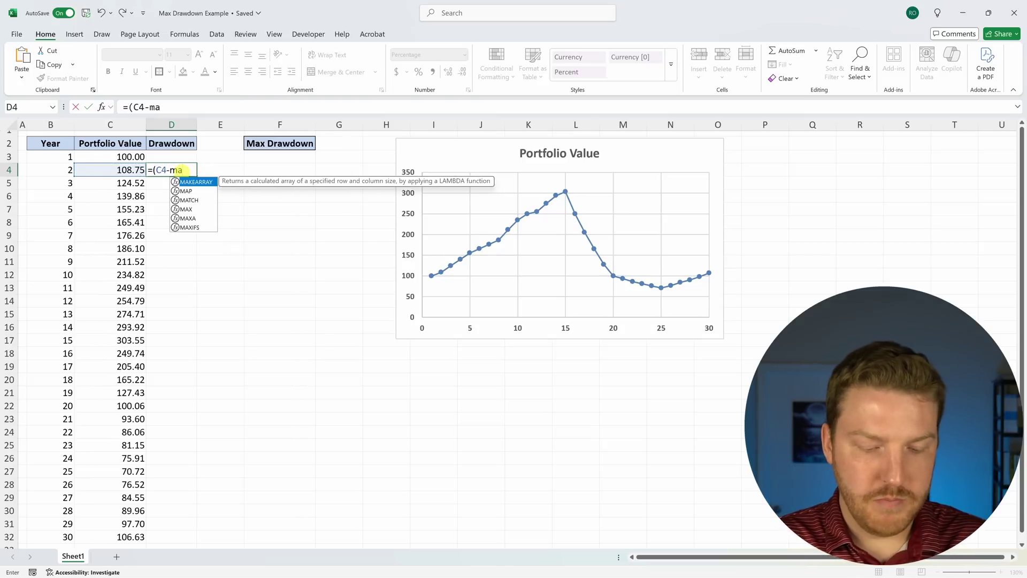
text(x()
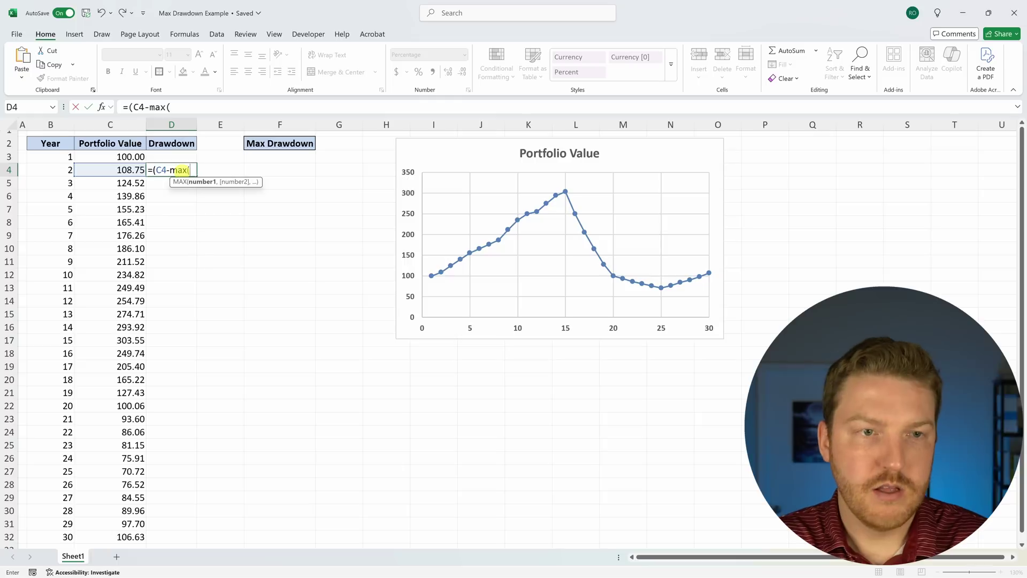
click(129, 156)
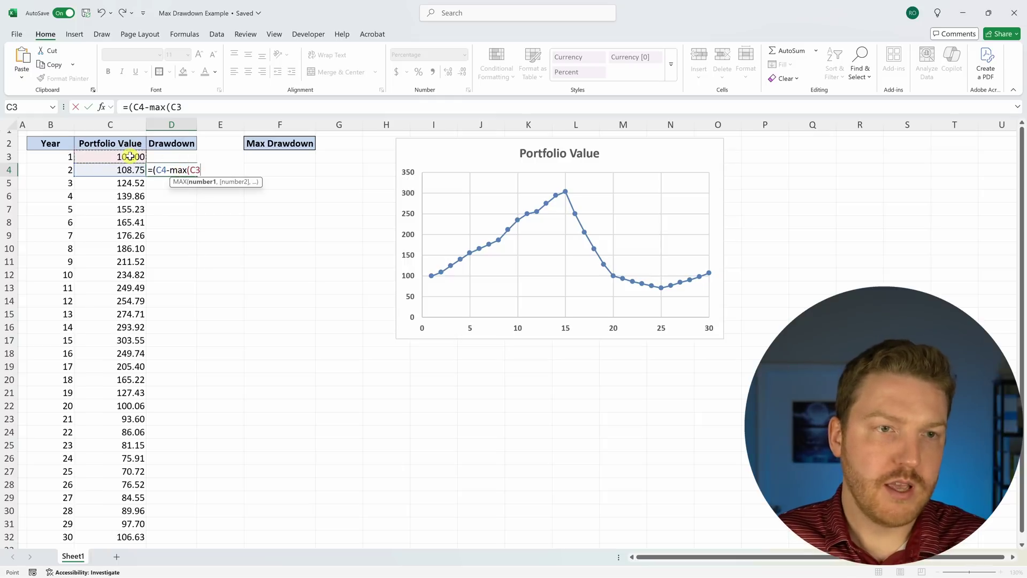
key(F8)
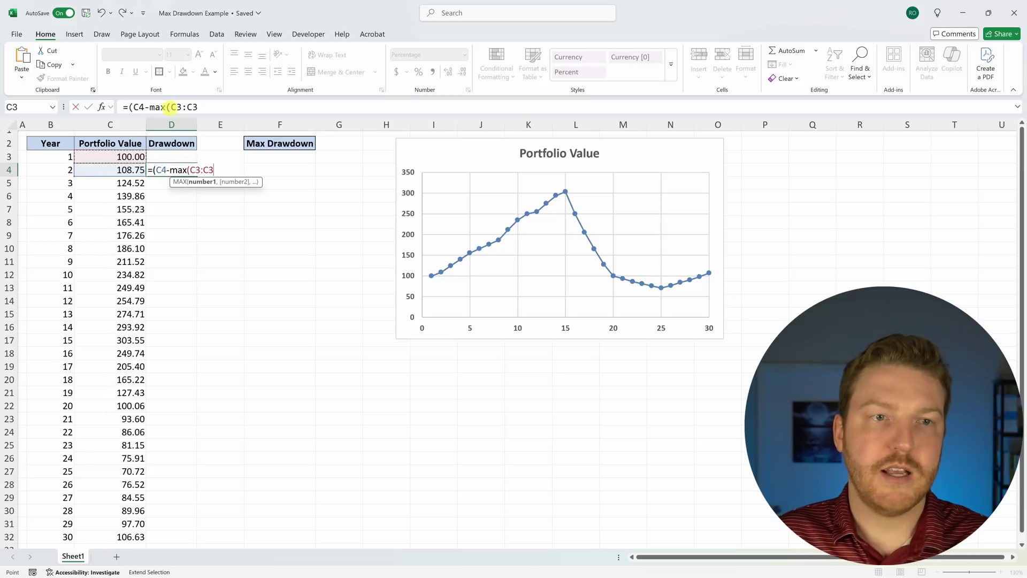
click(172, 107)
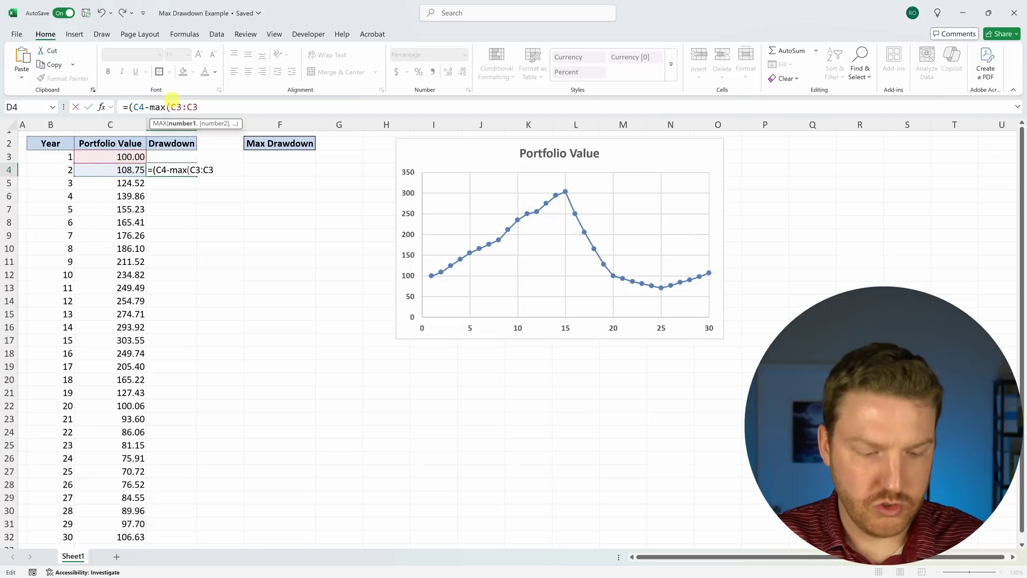
click(172, 106)
text($C$)
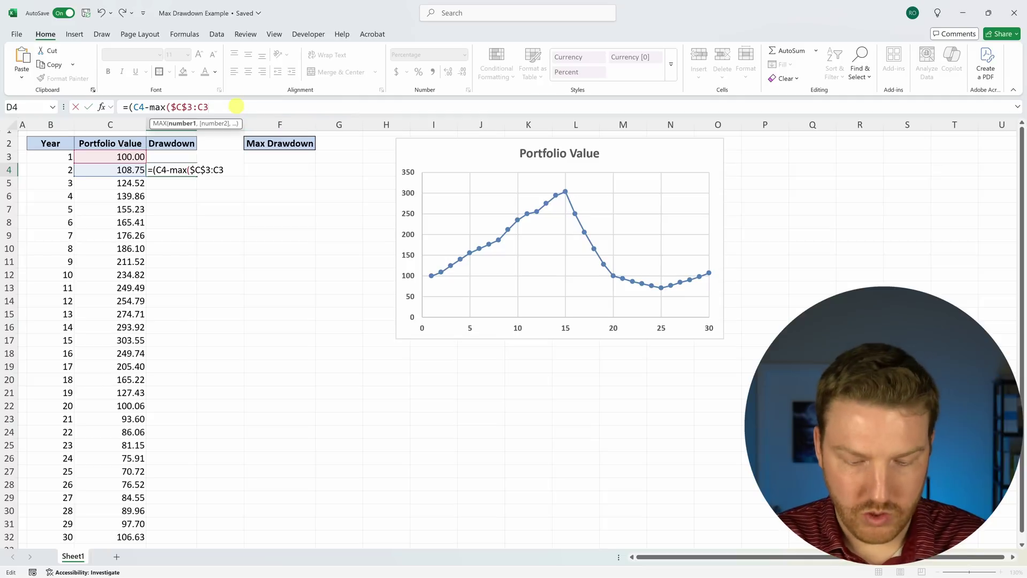
text())/)
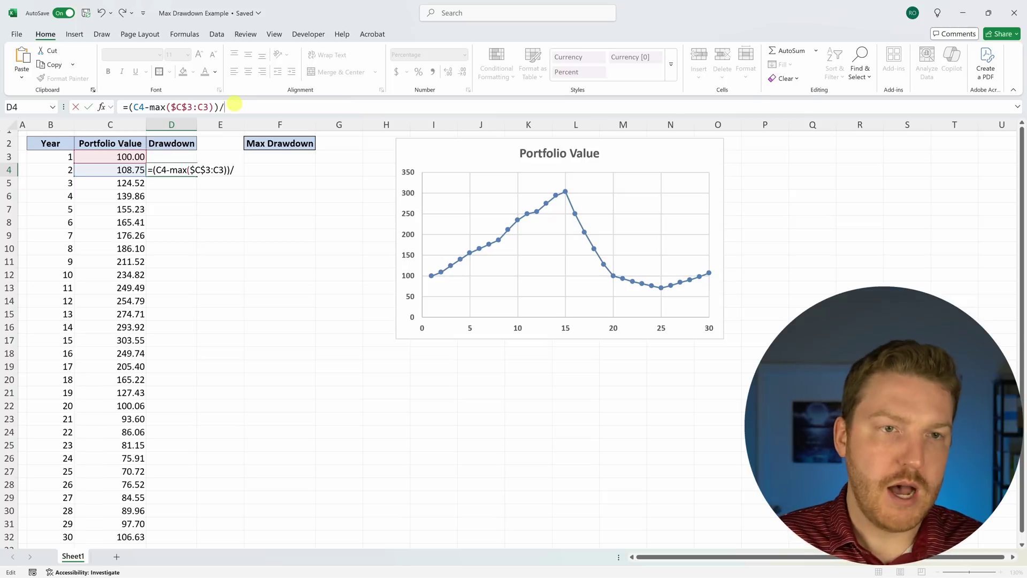
- Divide by a copied max($C$3:C3) and commit, giving 8.75% in D4
drag(213, 107, 159, 109)
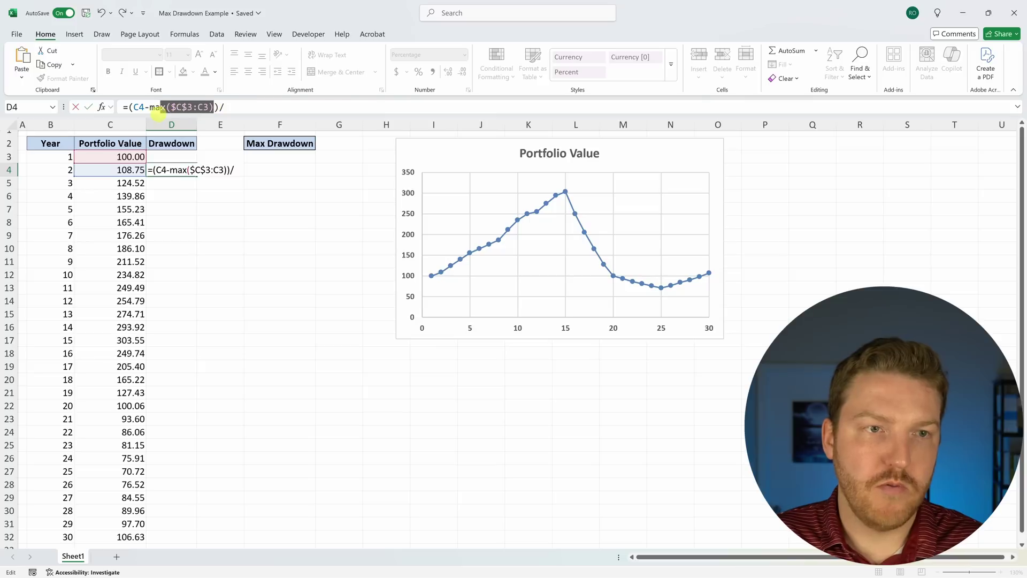
key(ctrl+c)
click(242, 108)
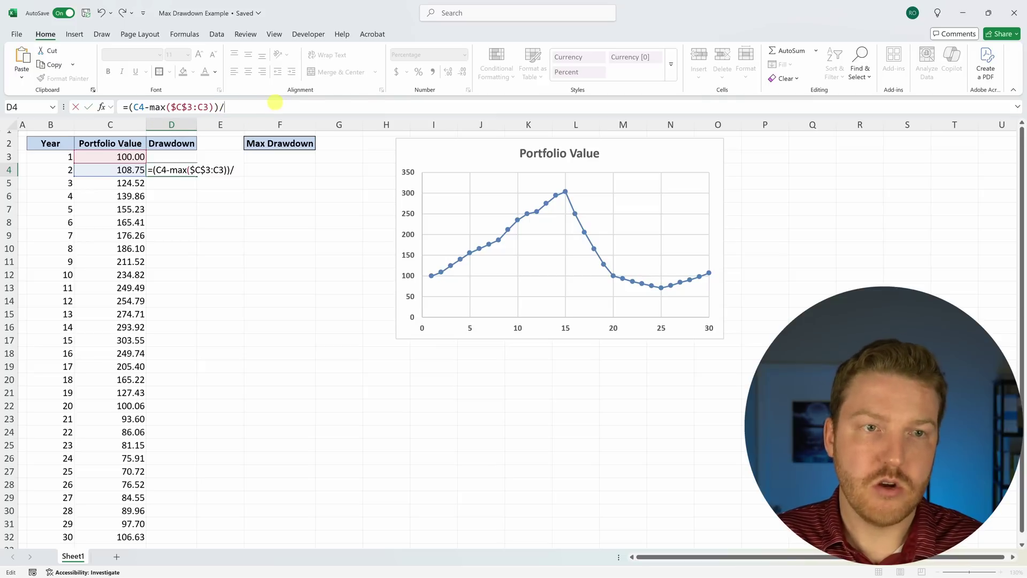
key(ctrl+v)
key(Return)
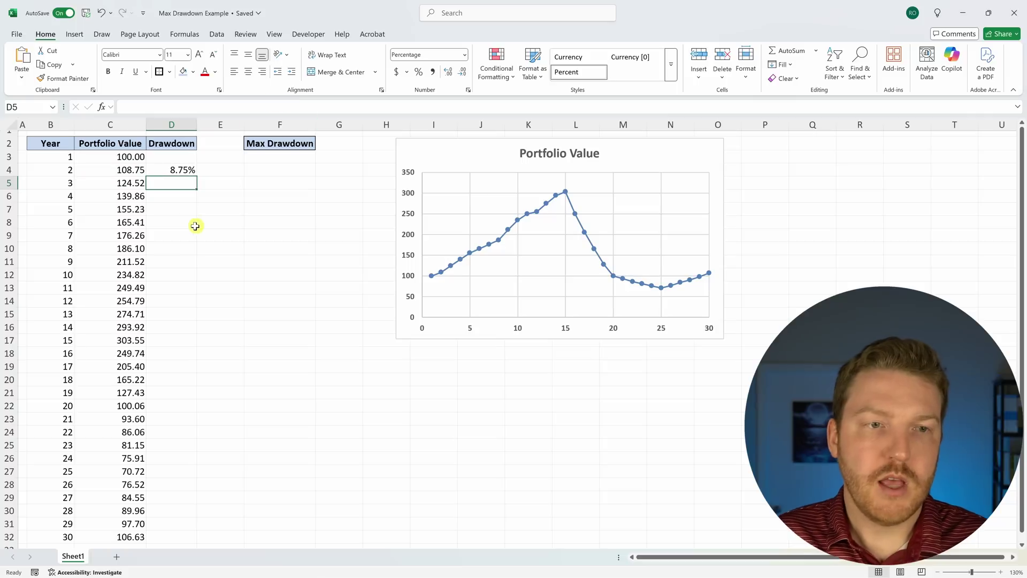
- Fill the D4 drawdown formula down to D32 and inspect the formula in D7
click(187, 171)
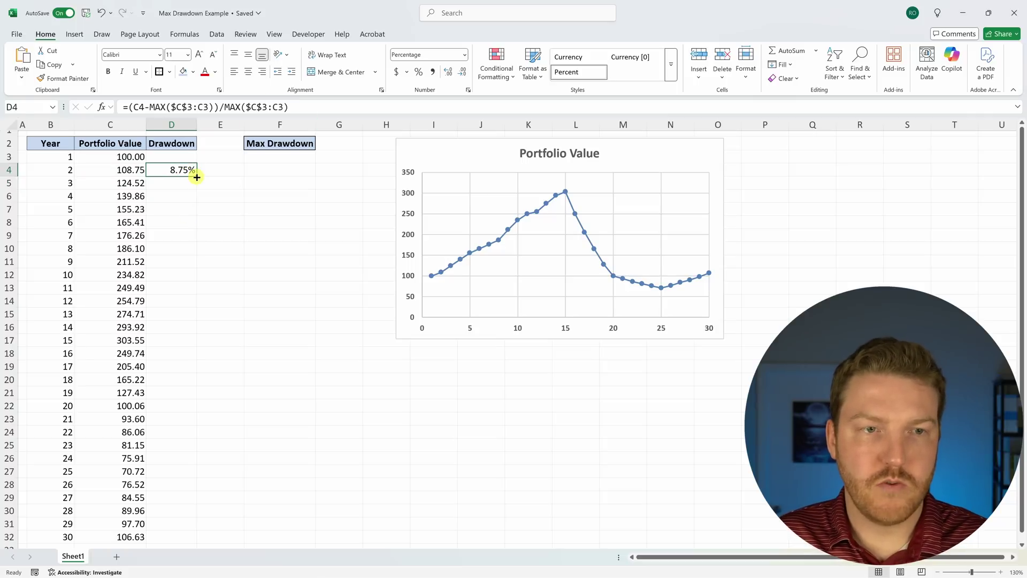
double_click(197, 177)
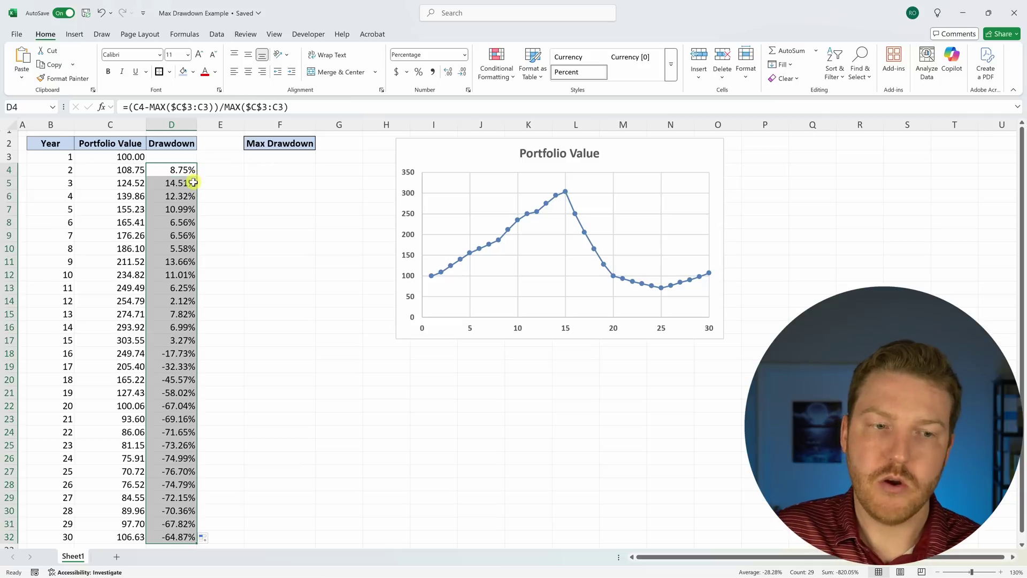
drag(160, 209, 161, 222)
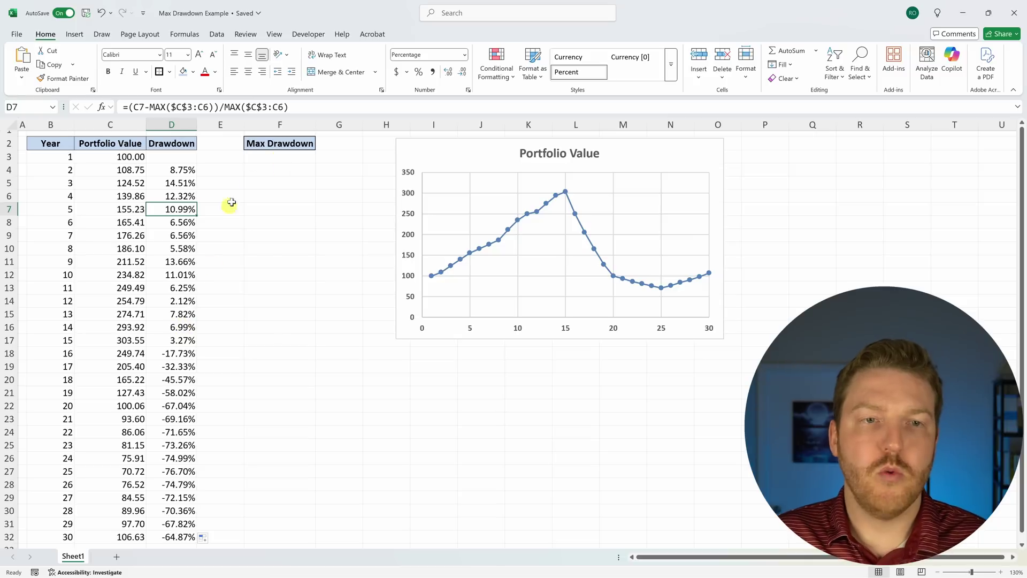
click(276, 158)
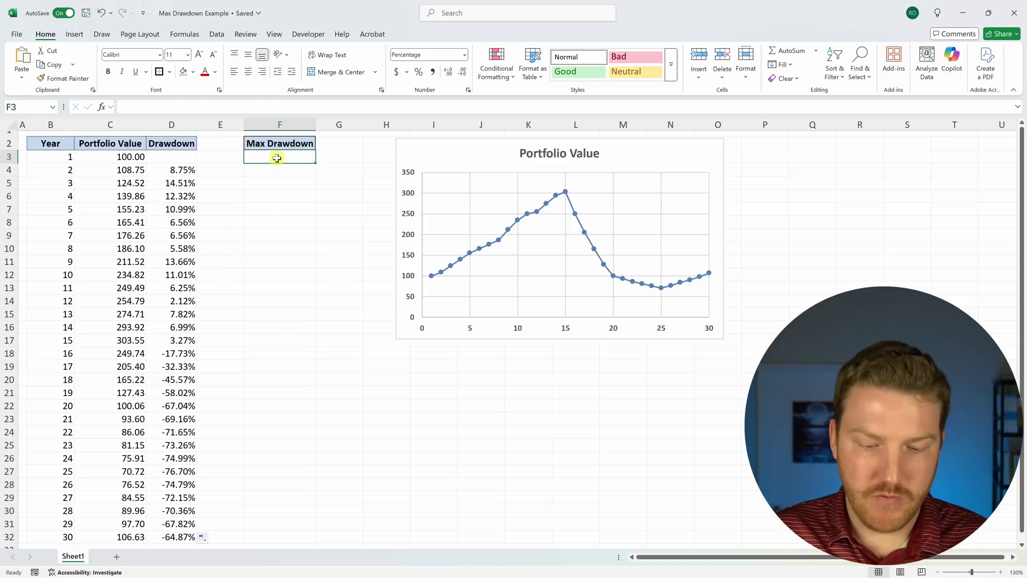
- Enter =MIN(D4:D32) in F3 to show the -76.70% maximum drawdown
text(=min()
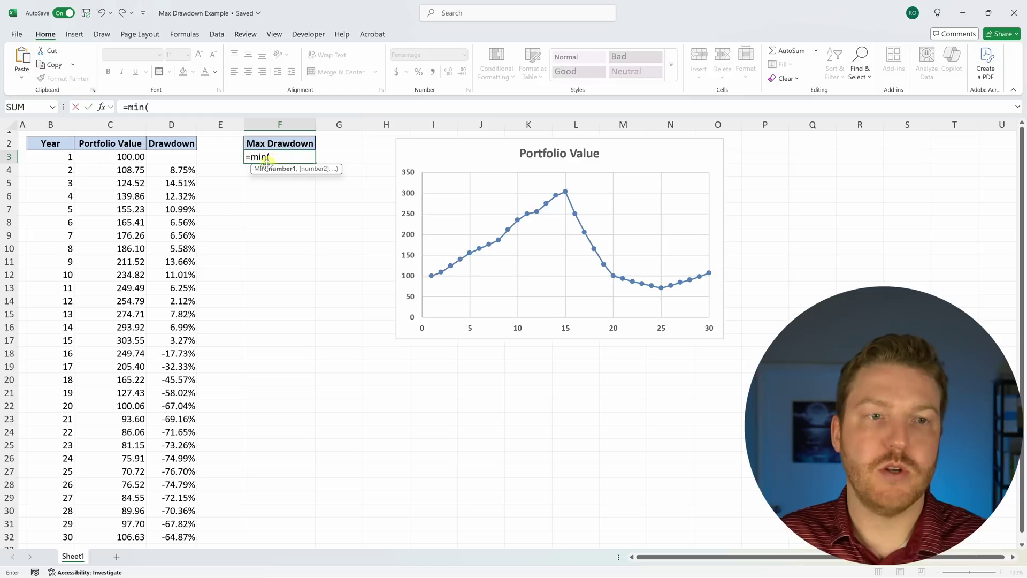
click(190, 171)
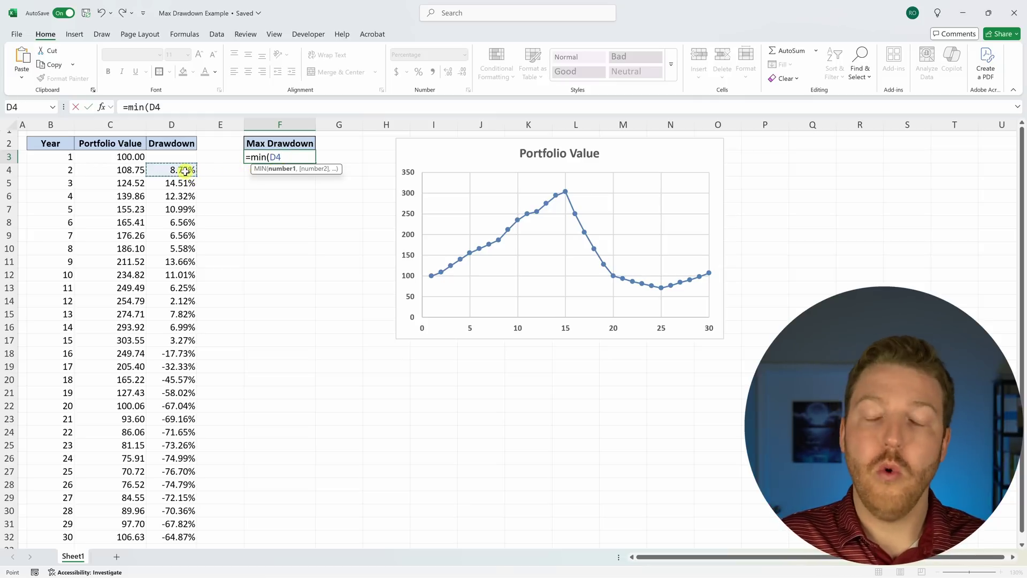
key(ctrl+shift+Down)
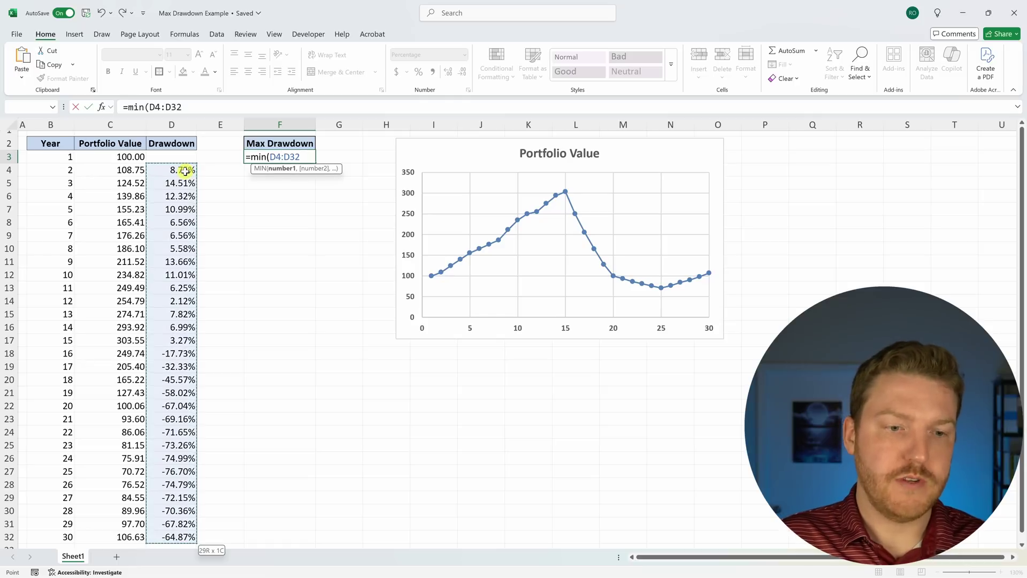
text())
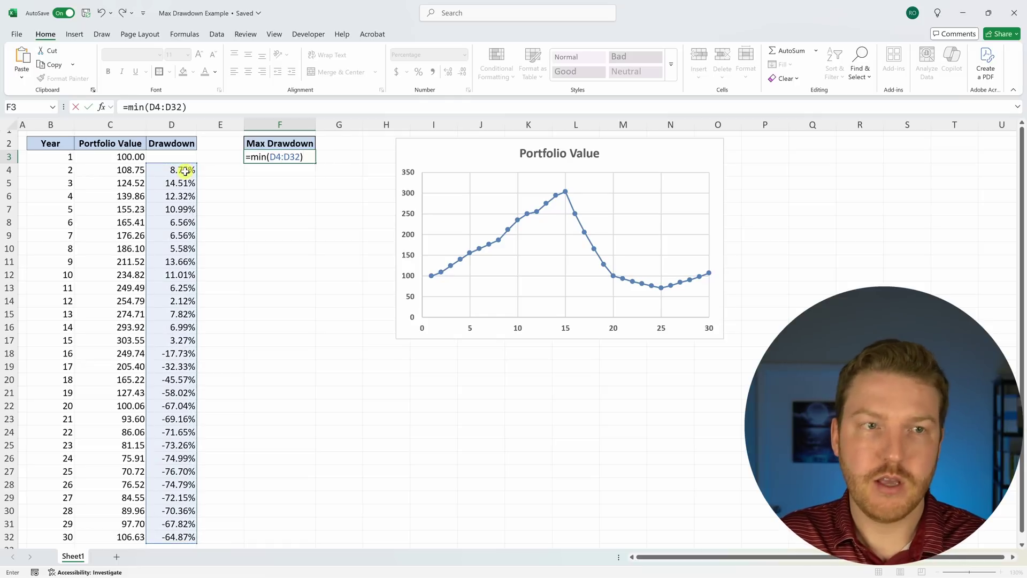
key(Return)
click(308, 159)
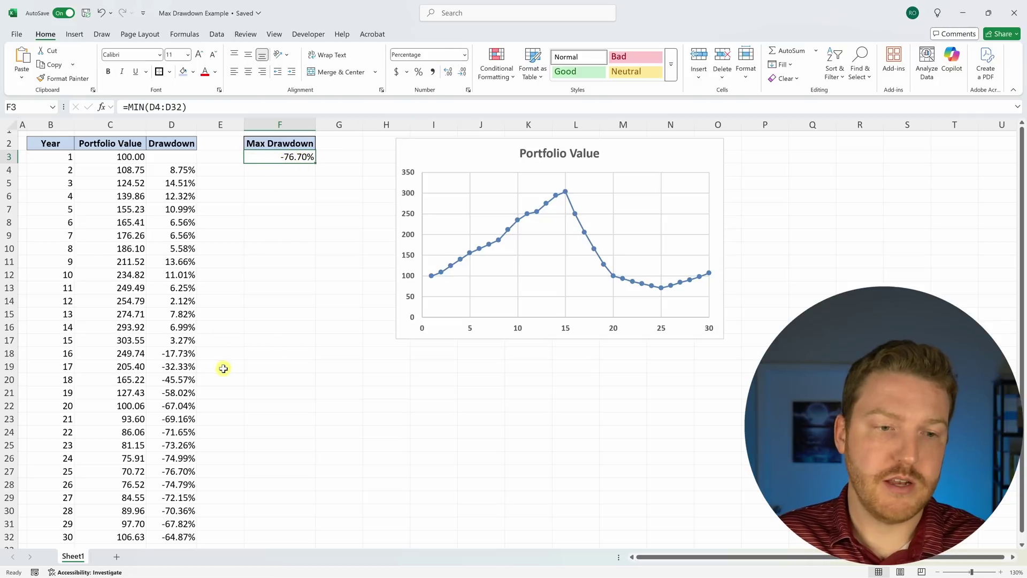
drag(176, 470, 16, 470)
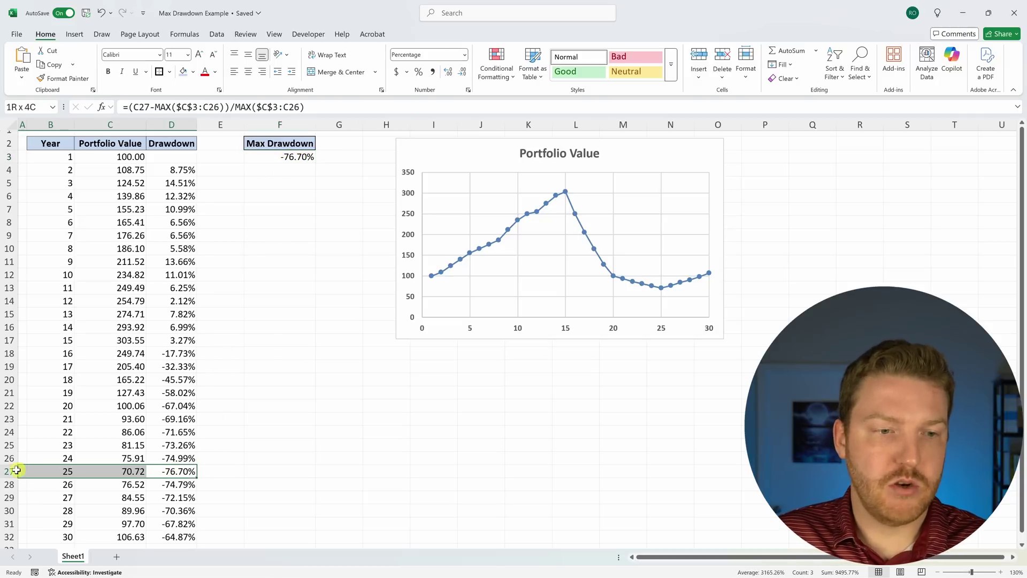
click(231, 469)
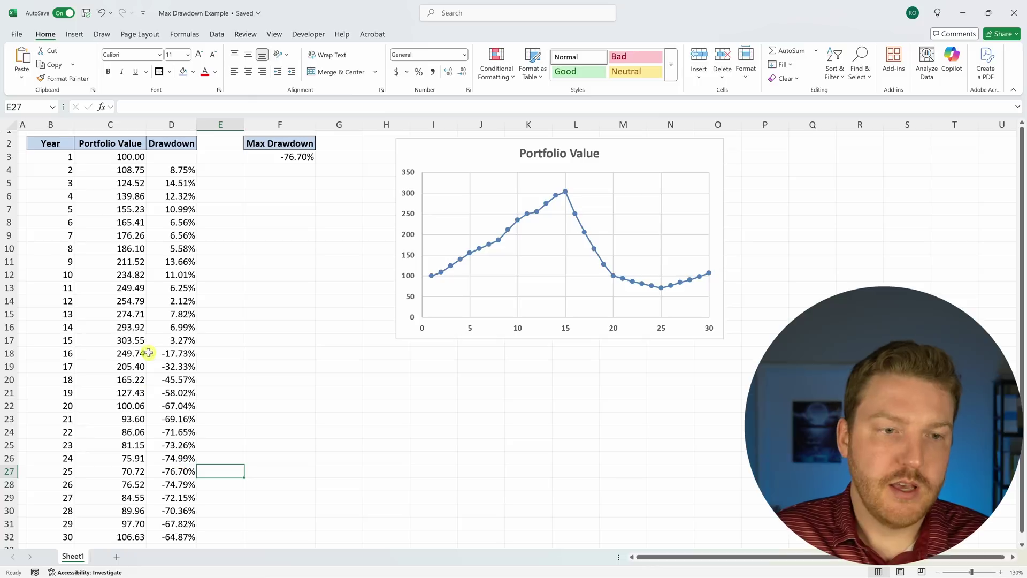
click(134, 339)
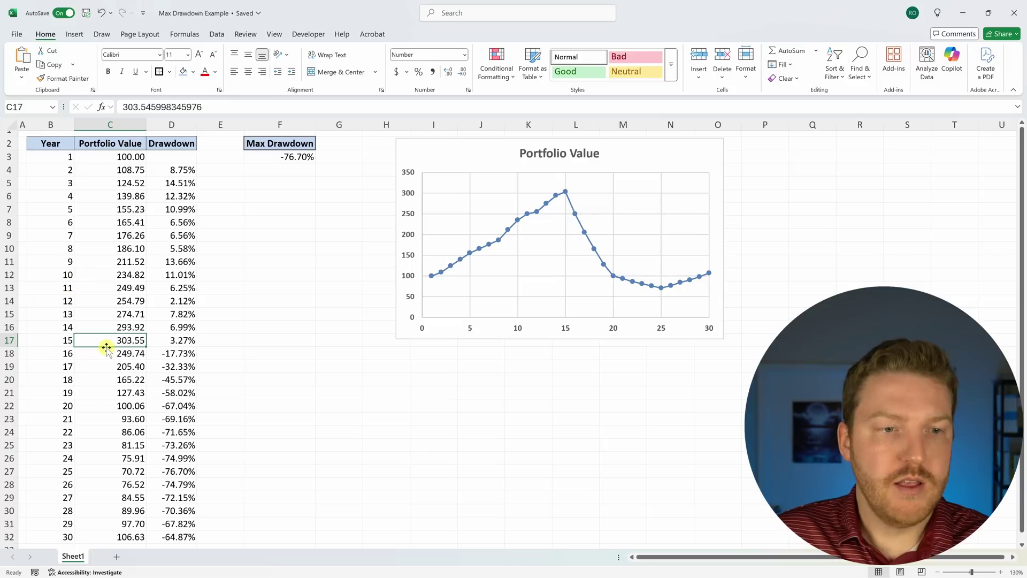
drag(128, 341, 132, 537)
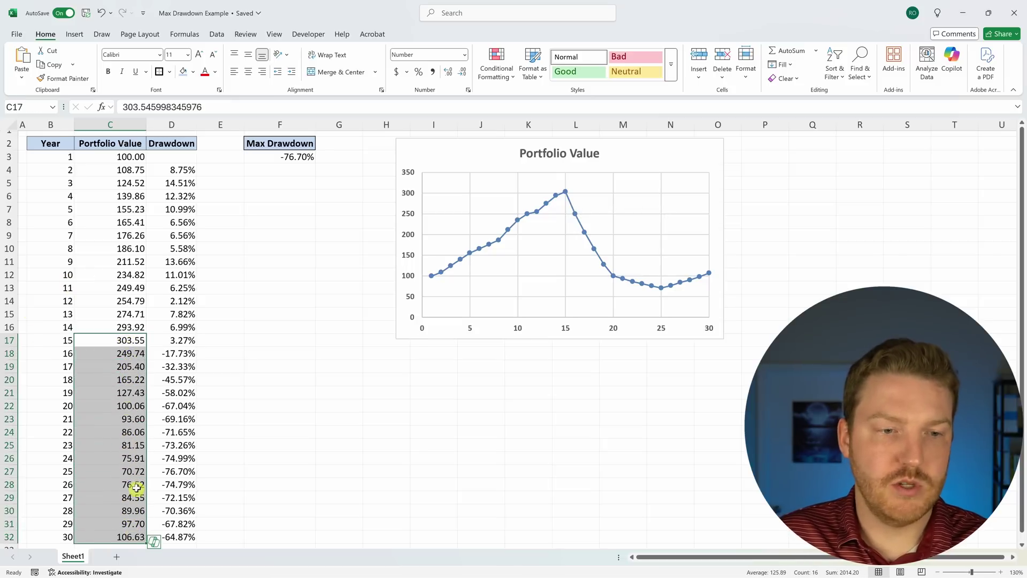
click(137, 472)
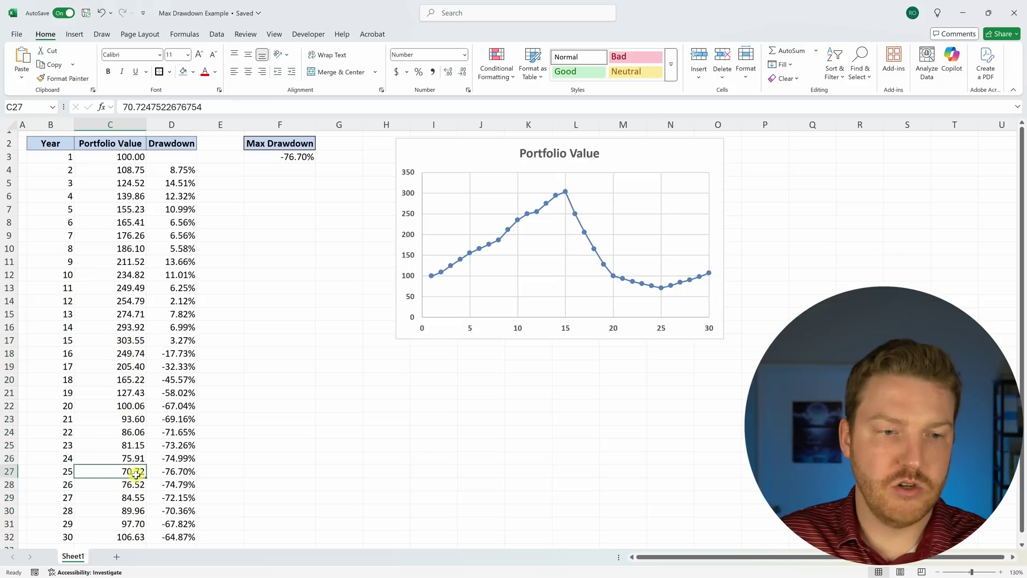
click(171, 471)
key(alt+m)
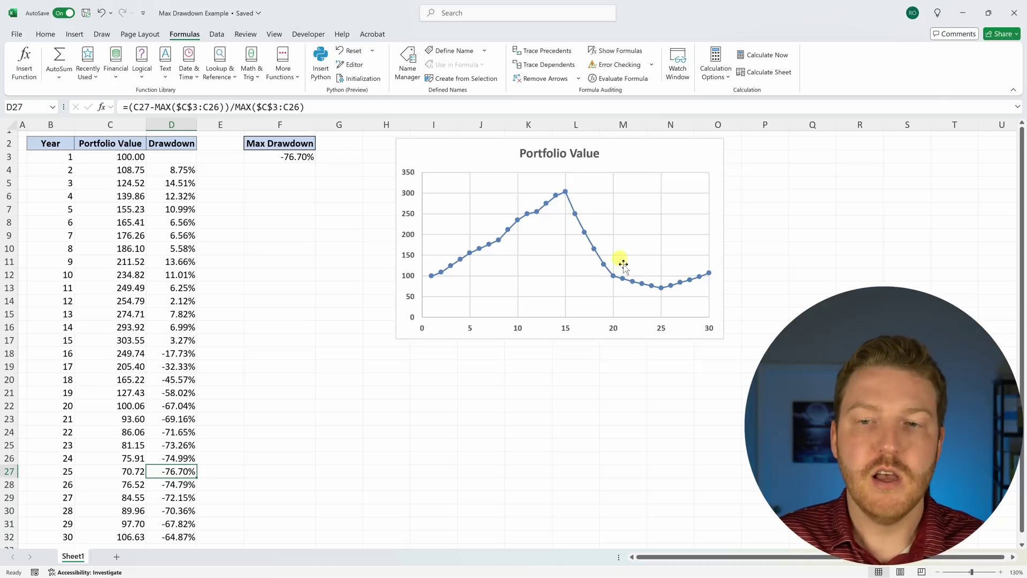
key(super)
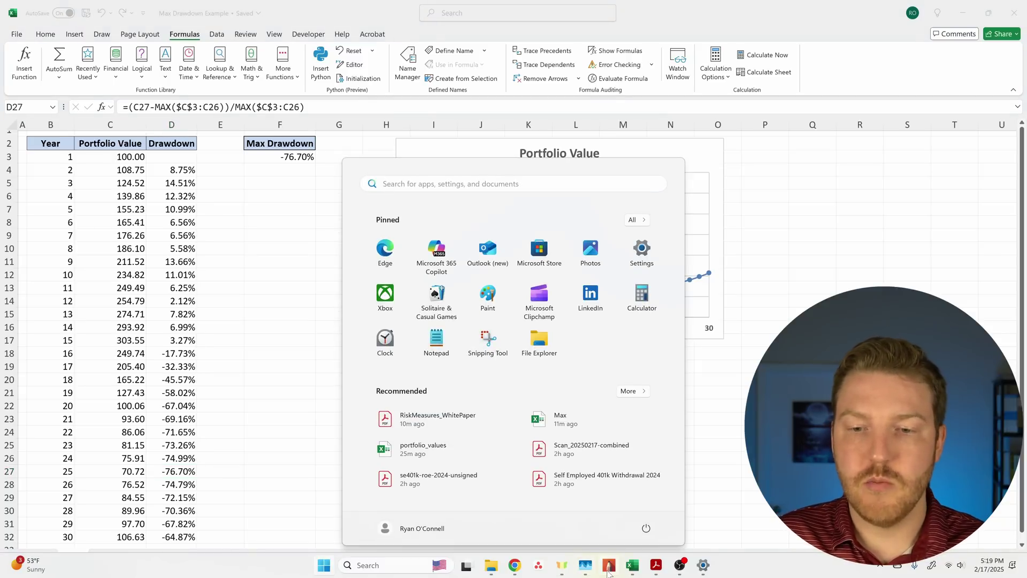
- Review the drawdown sketch in Sketchbook Pro, then open the Interactive Brokers Risk Measures page in Chrome
click(608, 566)
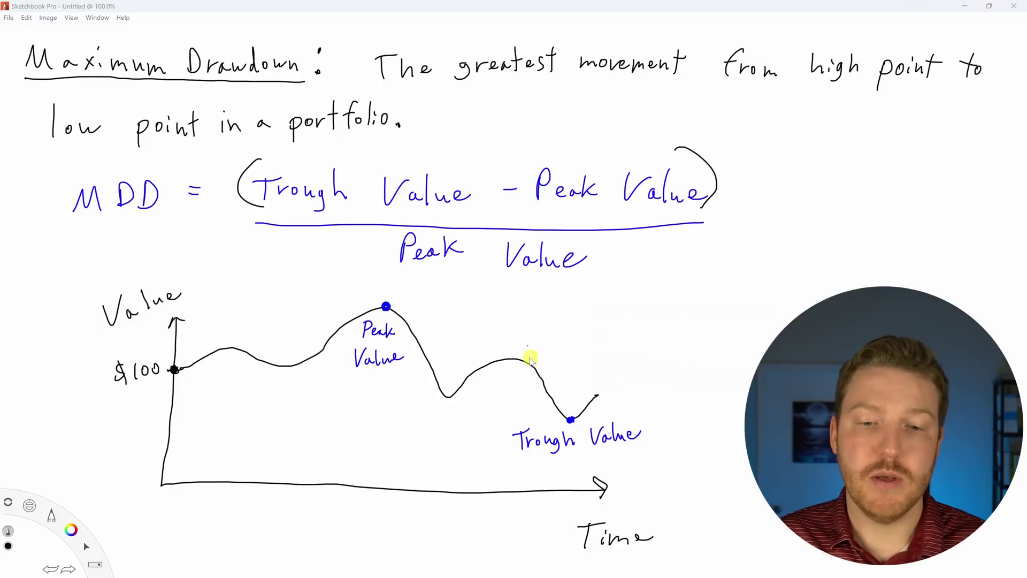
key(super)
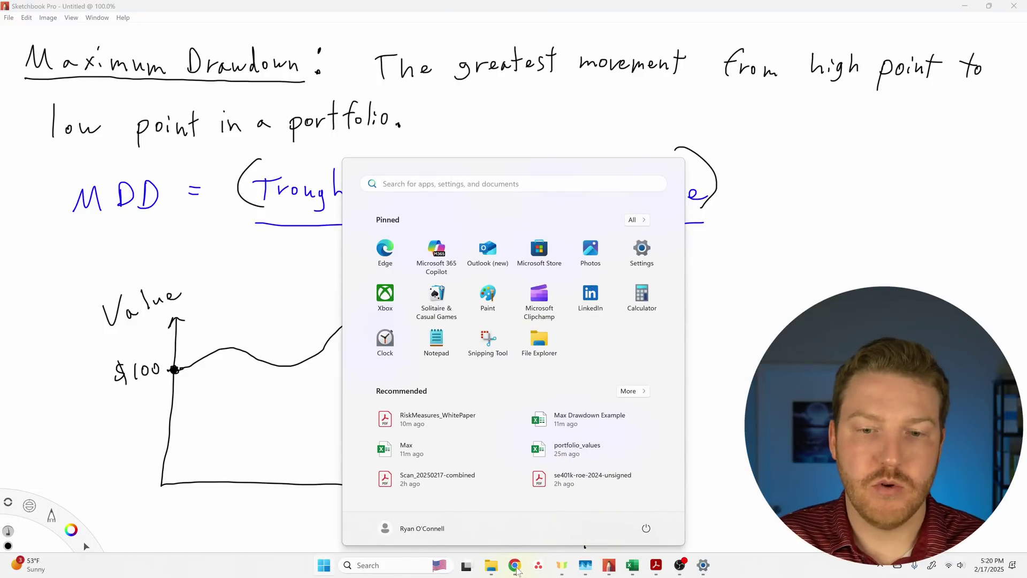
click(514, 565)
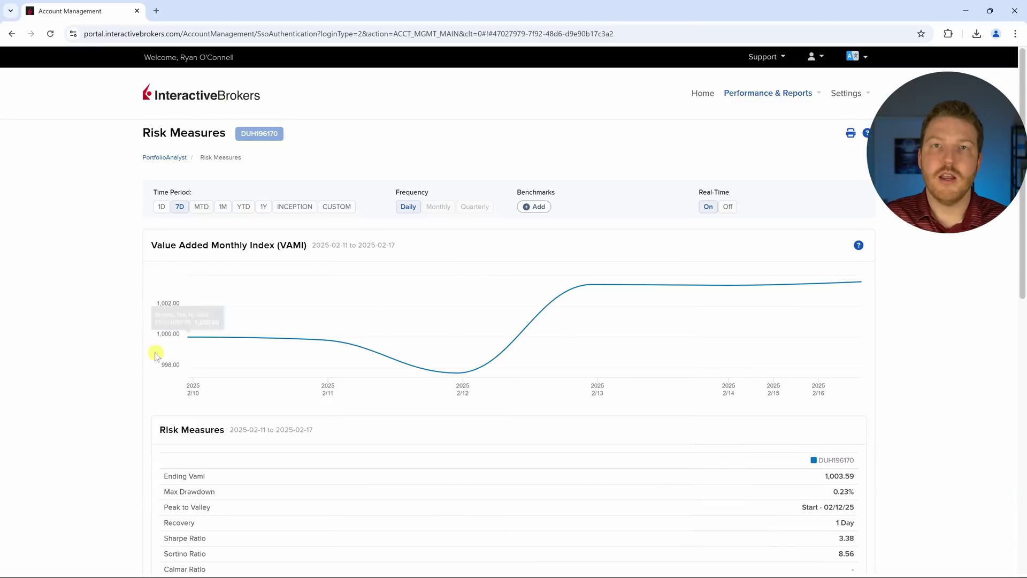
mouse_move(188, 341)
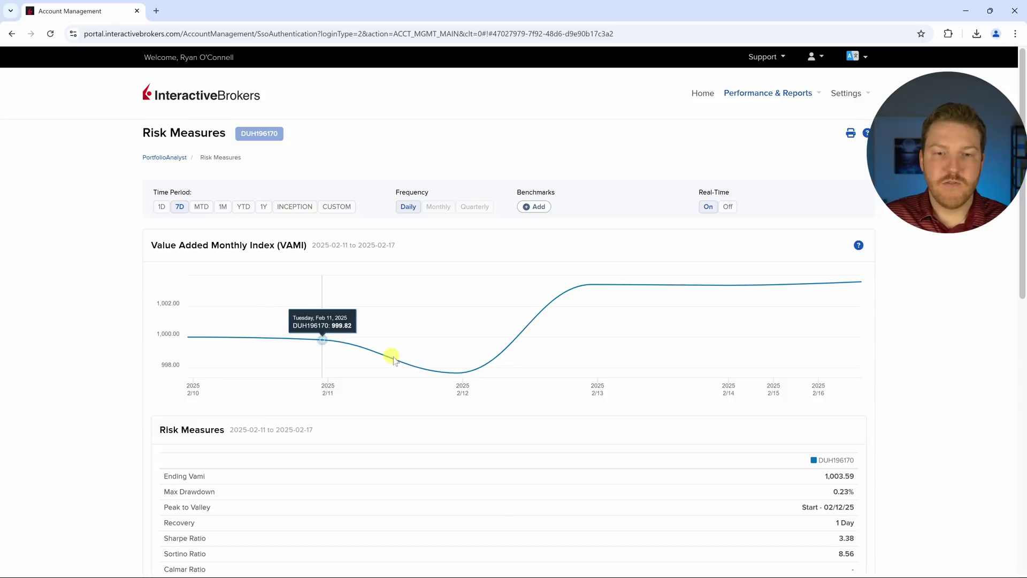
mouse_move(461, 370)
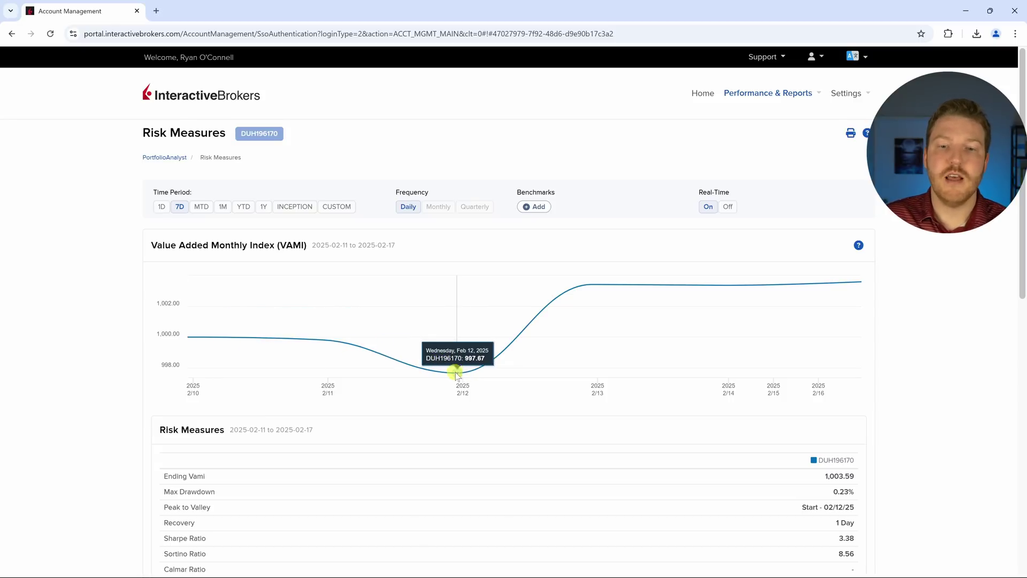
mouse_move(612, 297)
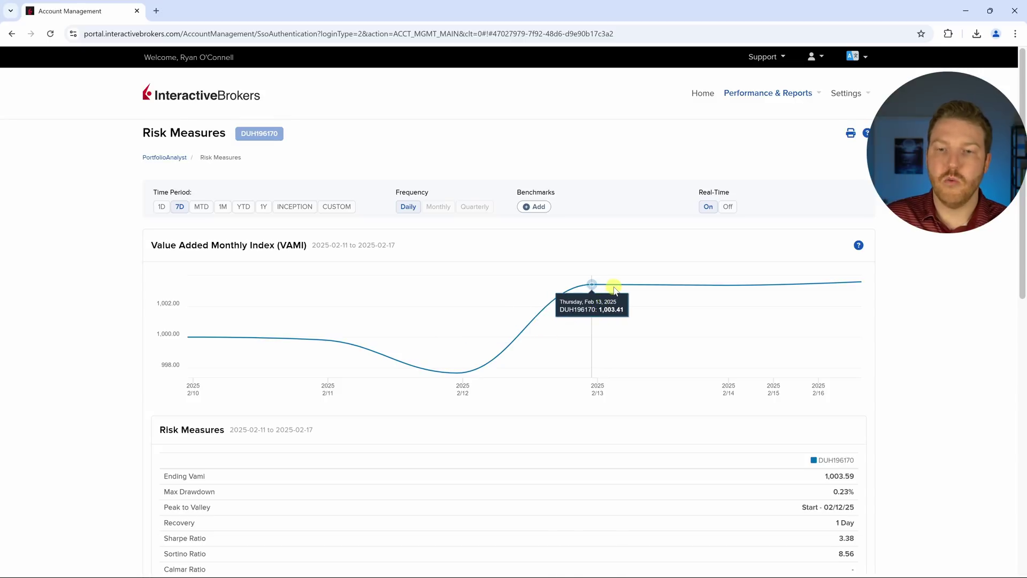